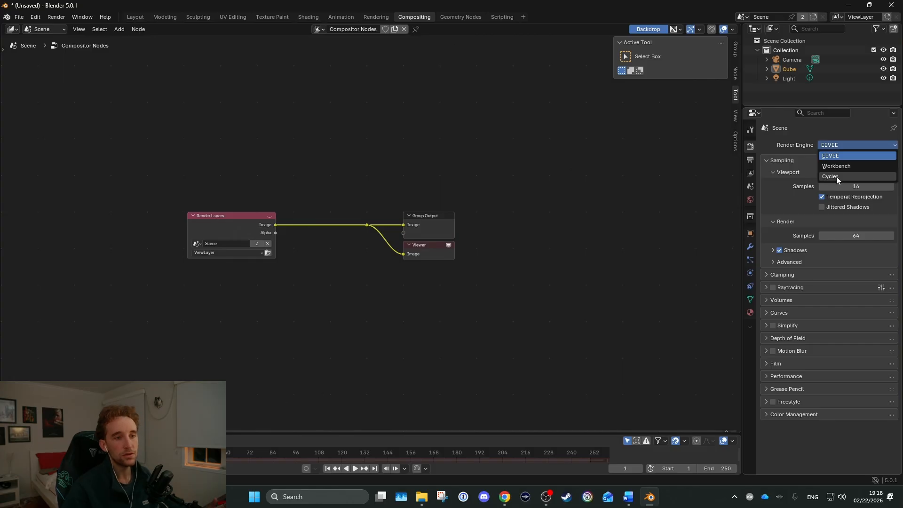
# Set the render engine to Cycles with GPU Compute as the device
pyautogui.click(837, 176)
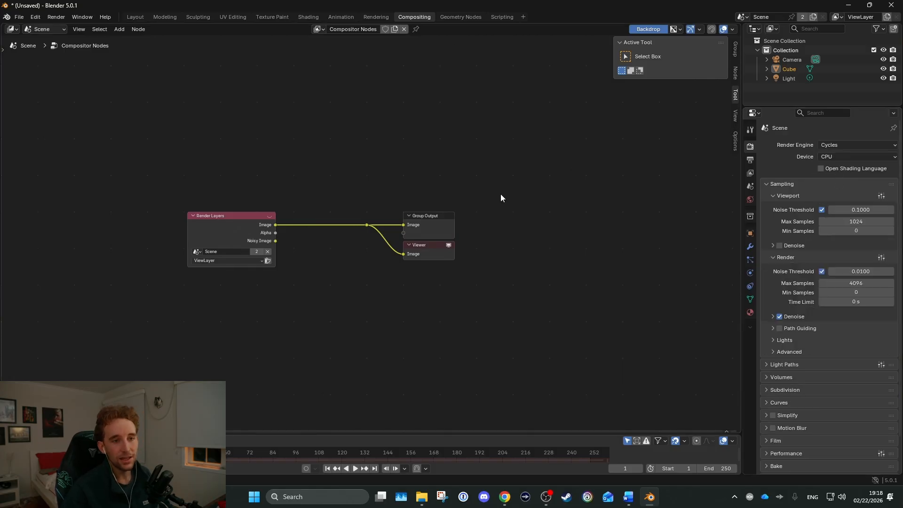
pyautogui.click(857, 158)
pyautogui.click(824, 177)
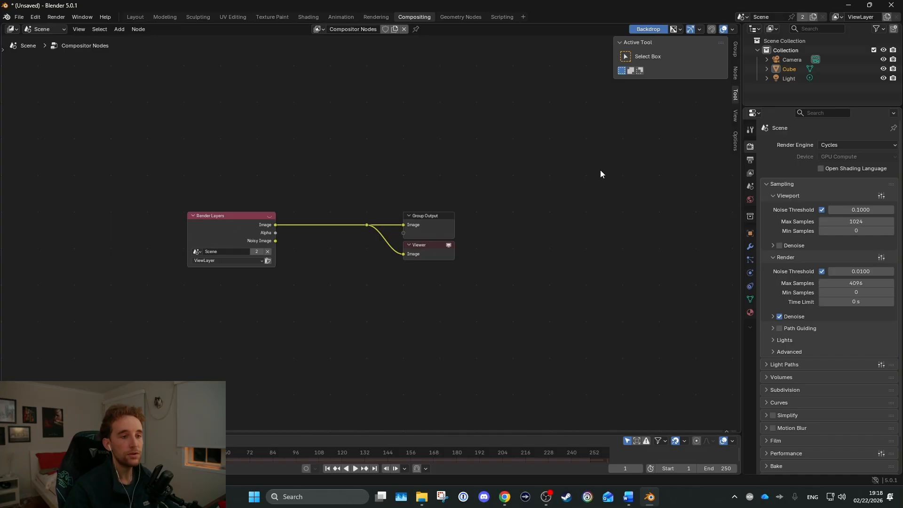
# Enable the Depth, Position, Normal and UV data passes for the view layer
pyautogui.click(751, 173)
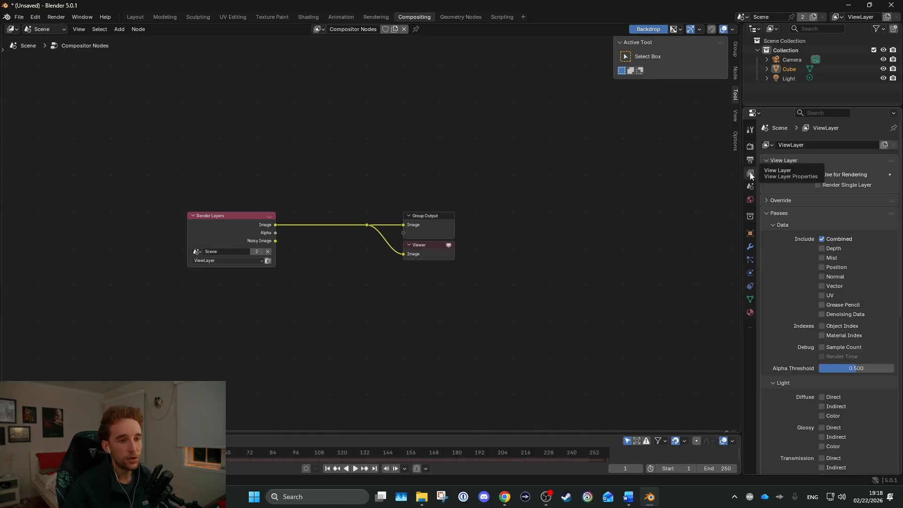
pyautogui.scroll(-4, 819, 171)
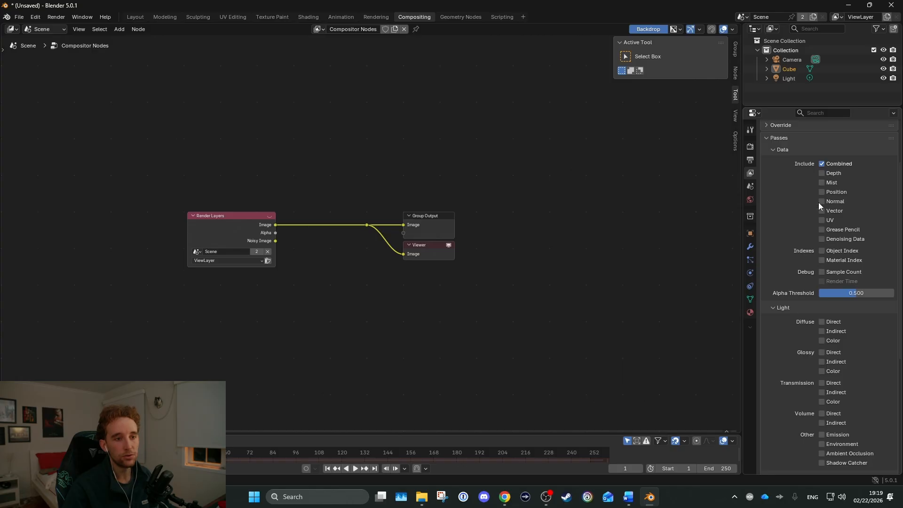
pyautogui.click(822, 173)
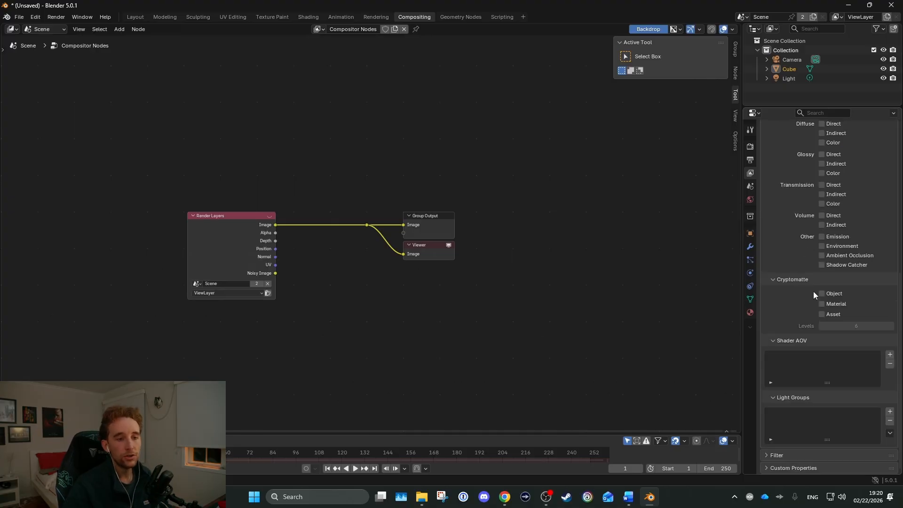
pyautogui.scroll(2, 814, 291)
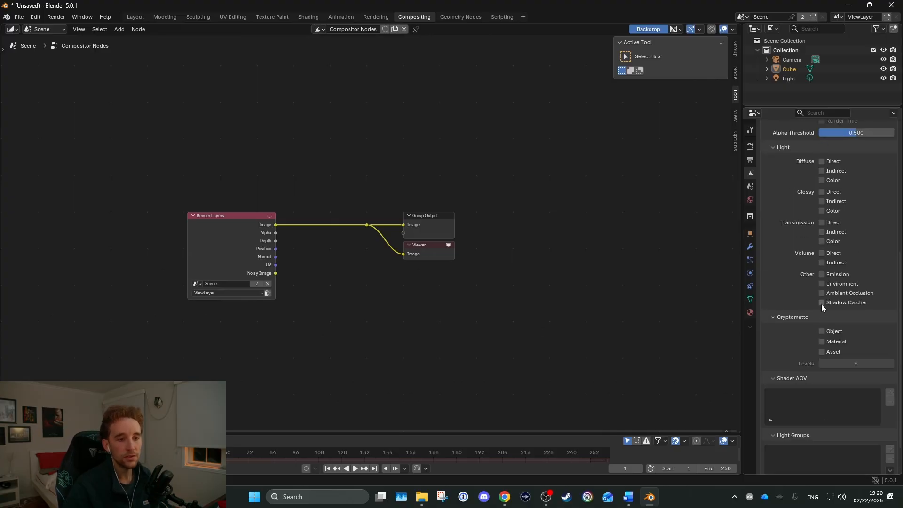
# Enable the Direct, Indirect and Color passes for Diffuse and Glossy, plus the Object, Material and Asset Cryptomatte passes
pyautogui.moveTo(821, 161); pyautogui.dragTo(823, 211)
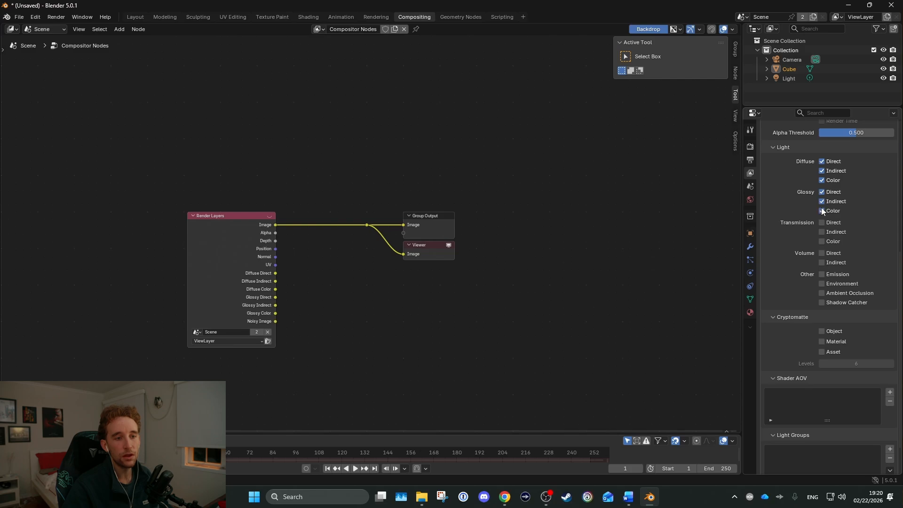
pyautogui.scroll(-2, 824, 292)
pyautogui.moveTo(823, 294); pyautogui.dragTo(817, 321)
# Delete the Group Output and Viewer nodes with their link, keeping only the Render Layers node
pyautogui.moveTo(462, 283); pyautogui.dragTo(415, 167, button='middle')
pyautogui.scroll(-1, 413, 170)
pyautogui.moveTo(357, 245); pyautogui.dragTo(408, 278, button='middle')
pyautogui.moveTo(390, 243); pyautogui.dragTo(442, 250, button='middle')
pyautogui.scroll(2, 289, 170)
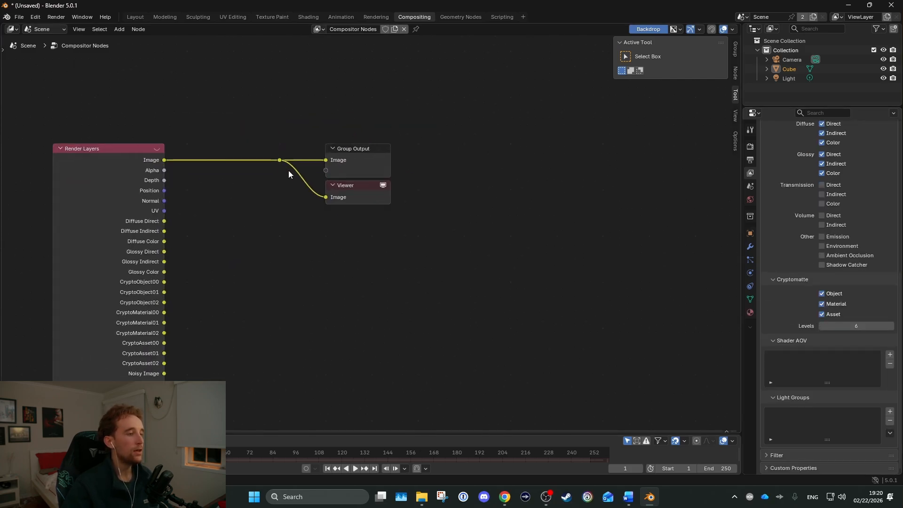
pyautogui.moveTo(235, 107); pyautogui.dragTo(513, 282)
pyautogui.press('x')
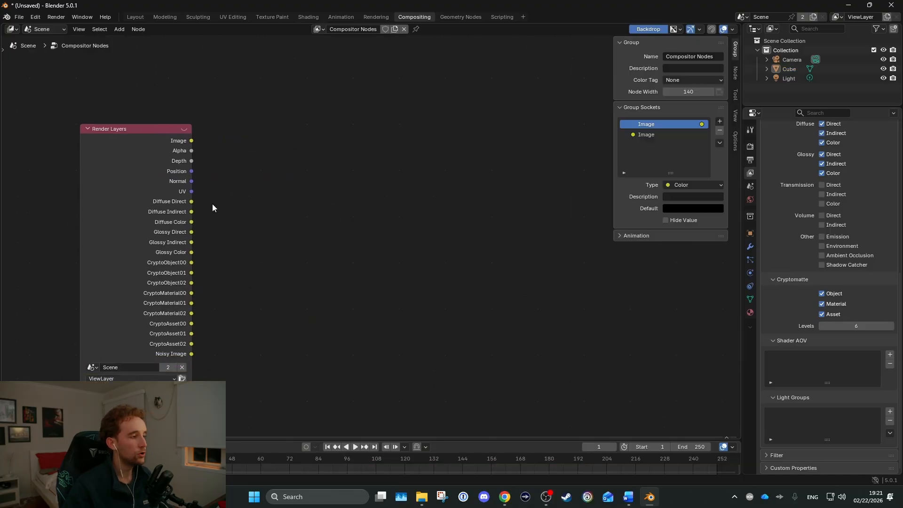
pyautogui.moveTo(272, 78); pyautogui.dragTo(518, 330)
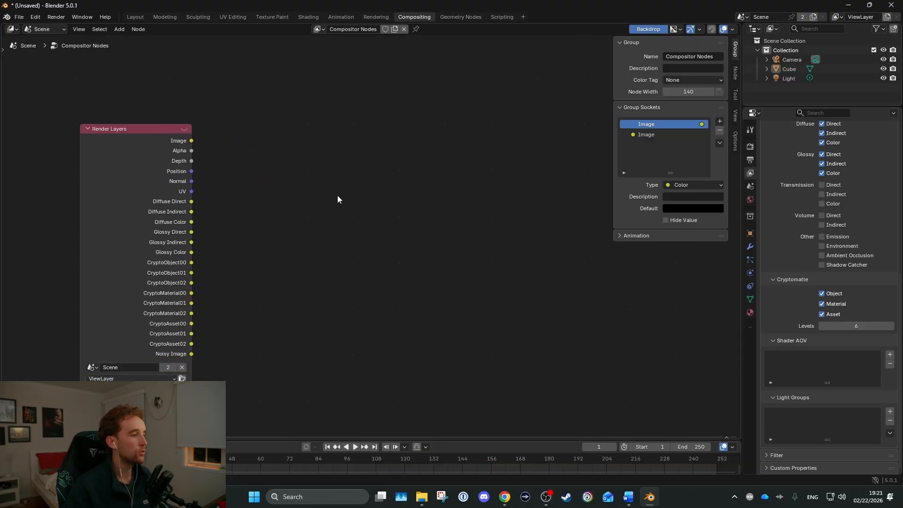
# Add a File Output node beside the Render Layers node
pyautogui.hotkey('shift', 'a')
pyautogui.rightClick(302, 208)
pyautogui.moveTo(302, 207)
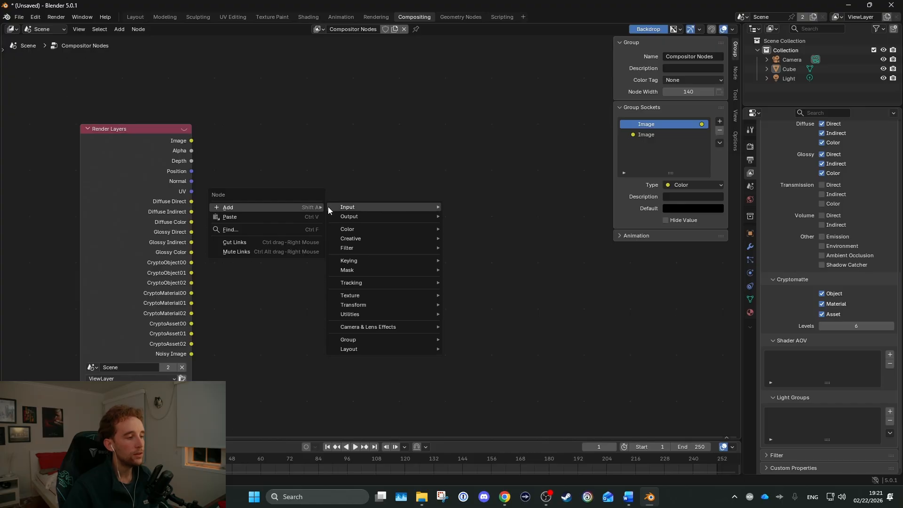
pyautogui.moveTo(329, 210)
pyautogui.write('outpu')
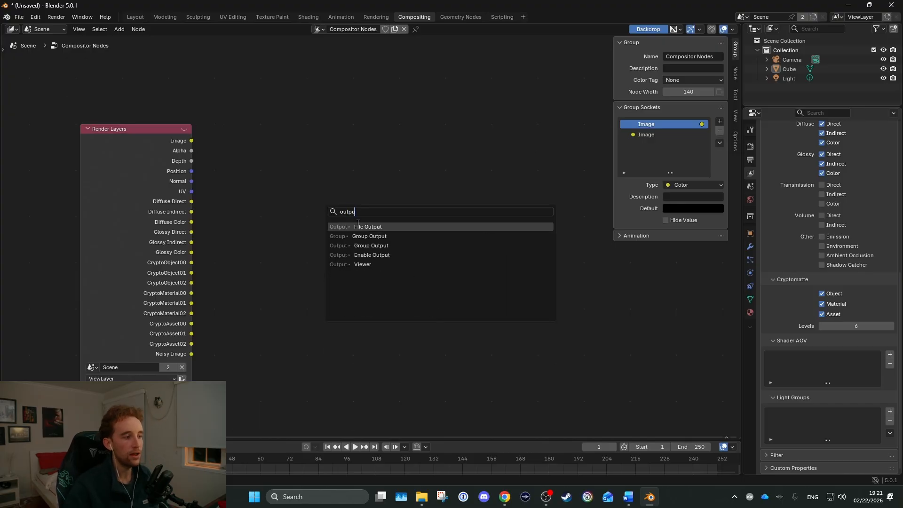
pyautogui.click(359, 226)
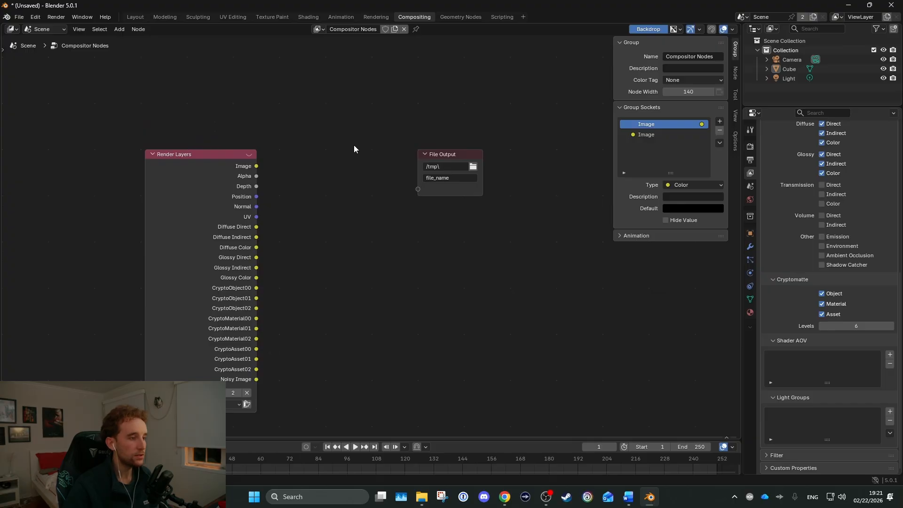
# Set the File Output node's directory to the Downloads\tuto_AOVs folder and widen the node to fit the path
pyautogui.moveTo(347, 154); pyautogui.dragTo(482, 236)
pyautogui.moveTo(441, 197); pyautogui.dragTo(212, 183, button='middle')
pyautogui.scroll(6, 283, 168)
pyautogui.moveTo(283, 170); pyautogui.dragTo(375, 206, button='middle')
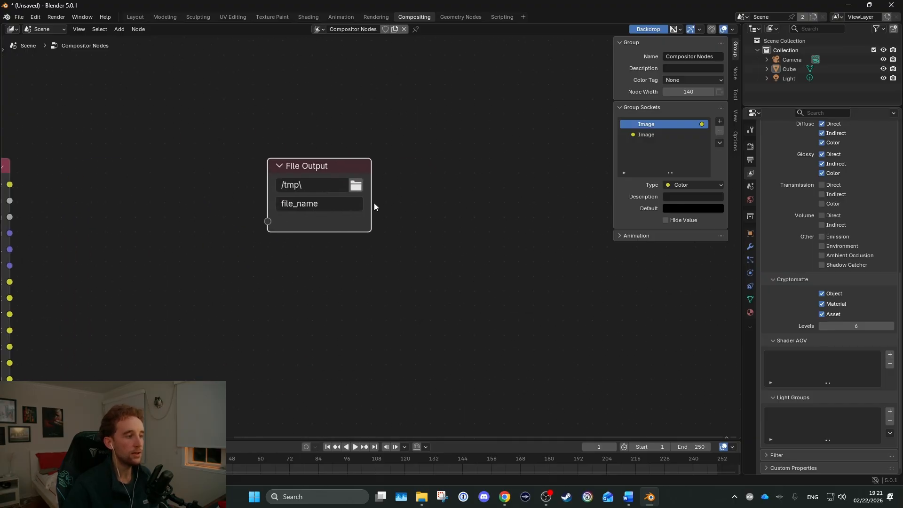
pyautogui.scroll(-2, 375, 205)
pyautogui.moveTo(273, 178); pyautogui.dragTo(447, 177, button='middle')
pyautogui.scroll(3, 320, 180)
pyautogui.moveTo(519, 176); pyautogui.dragTo(532, 177)
pyautogui.moveTo(430, 151); pyautogui.dragTo(290, 153, button='middle')
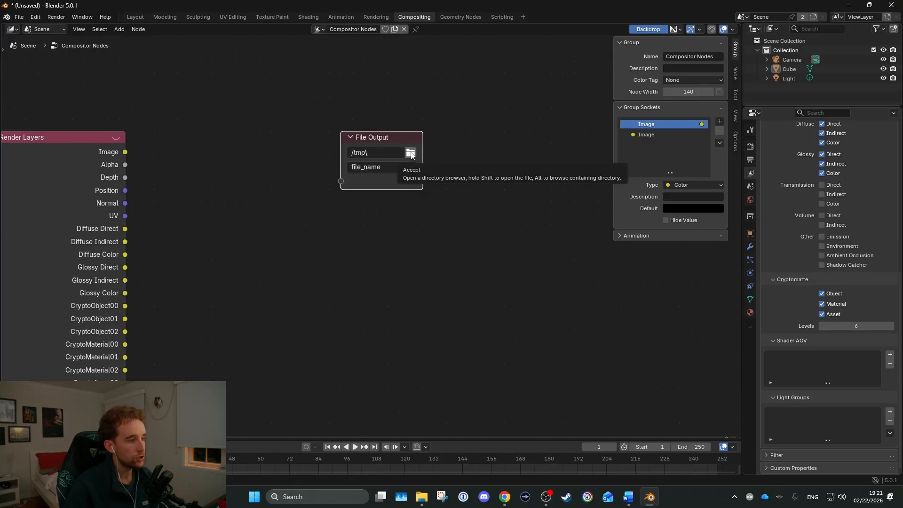
pyautogui.click(410, 153)
pyautogui.press('Return')
pyautogui.moveTo(424, 164); pyautogui.dragTo(504, 160)
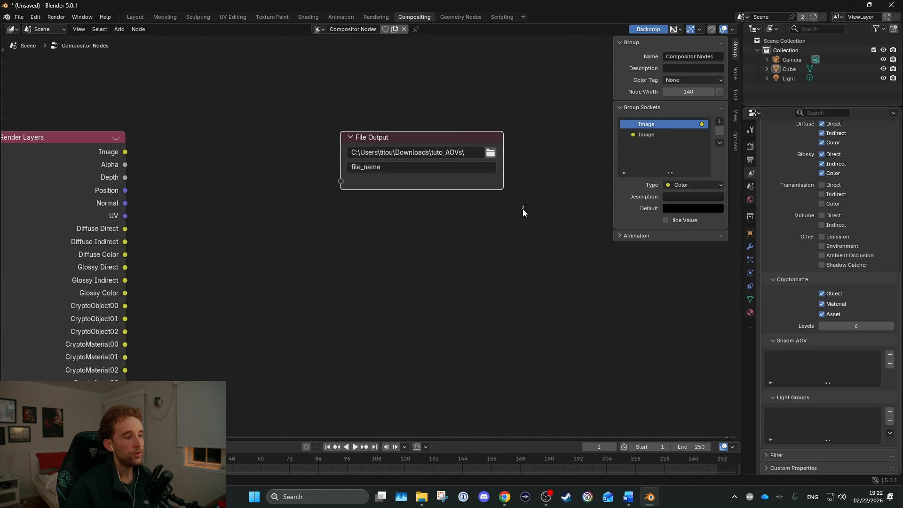
pyautogui.click(523, 207)
# Set the File Output node's file name to BTY and widen the node slightly
pyautogui.moveTo(388, 173); pyautogui.dragTo(376, 128, button='middle')
pyautogui.scroll(-1, 376, 128)
pyautogui.click(366, 123)
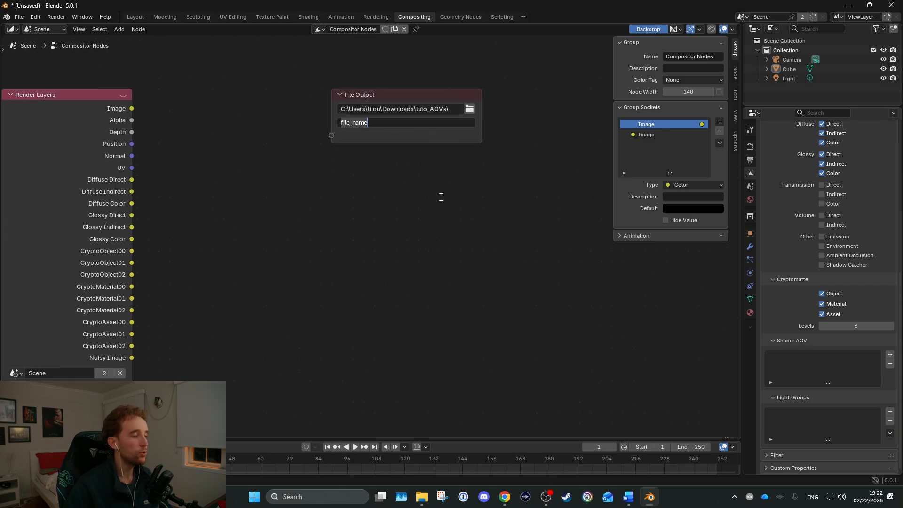
pyautogui.click(474, 126)
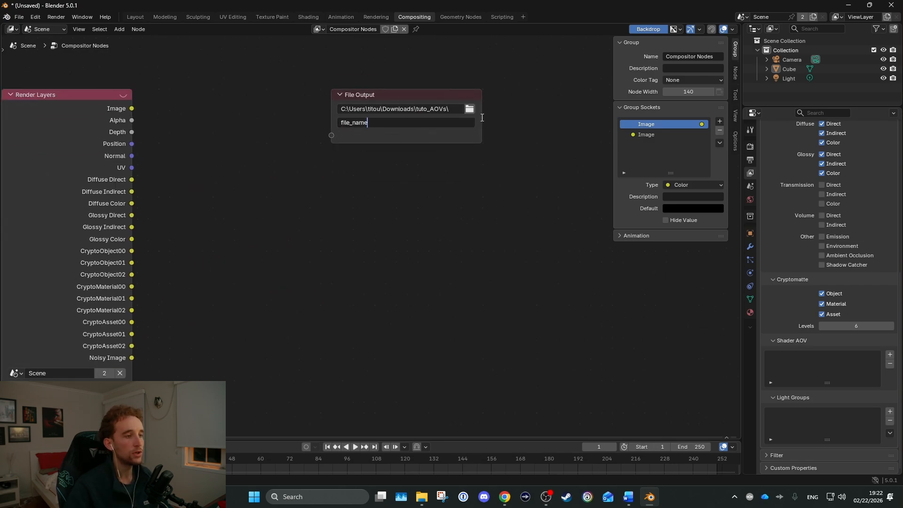
pyautogui.moveTo(481, 118); pyautogui.dragTo(487, 118)
pyautogui.click(371, 123)
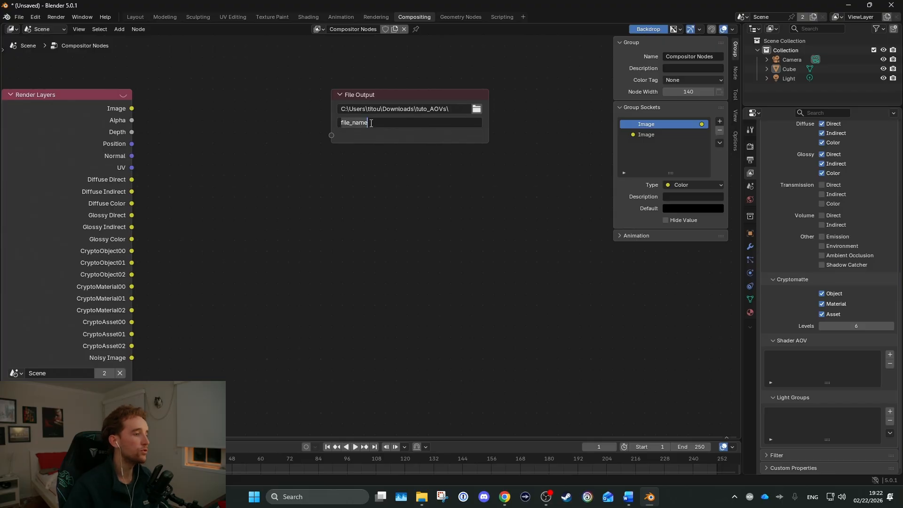
pyautogui.hotkey('ctrl', 'a')
pyautogui.write('BTY')
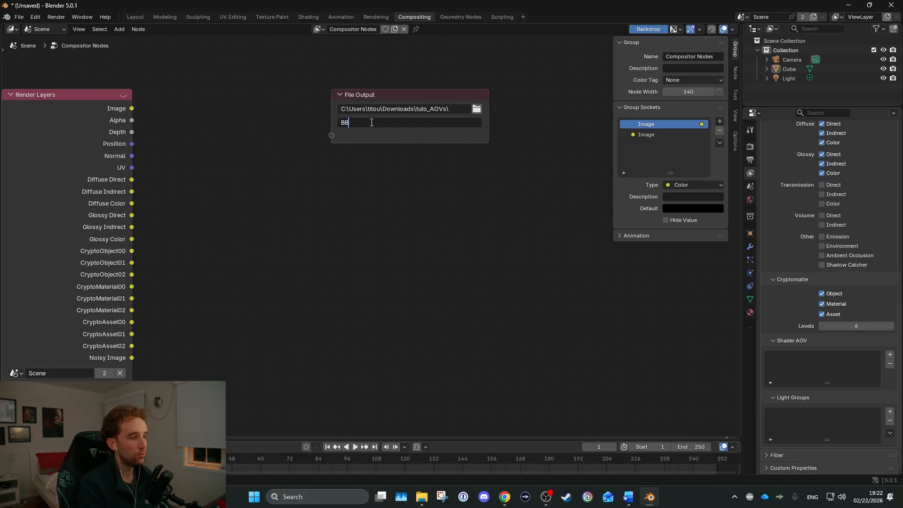
pyautogui.click(394, 136)
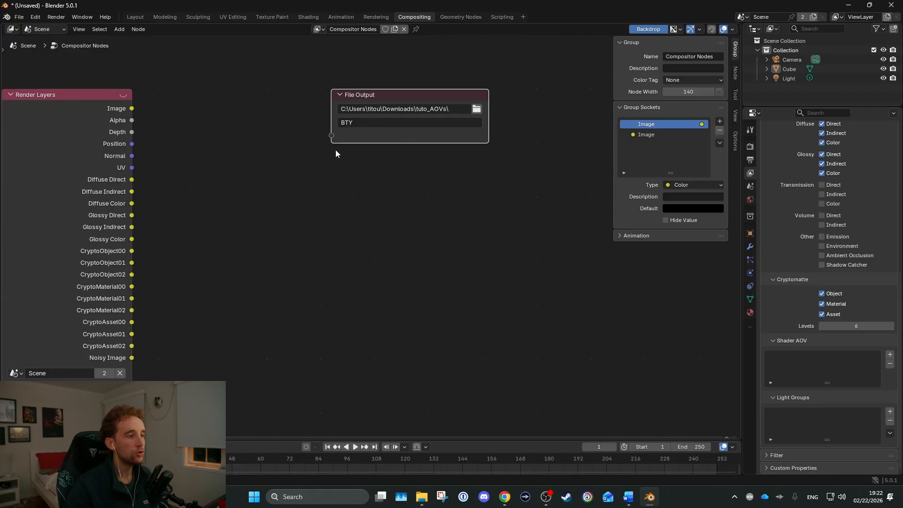
# Duplicate the File Output node below the original and set the copy's file name to UTL
pyautogui.press('g')
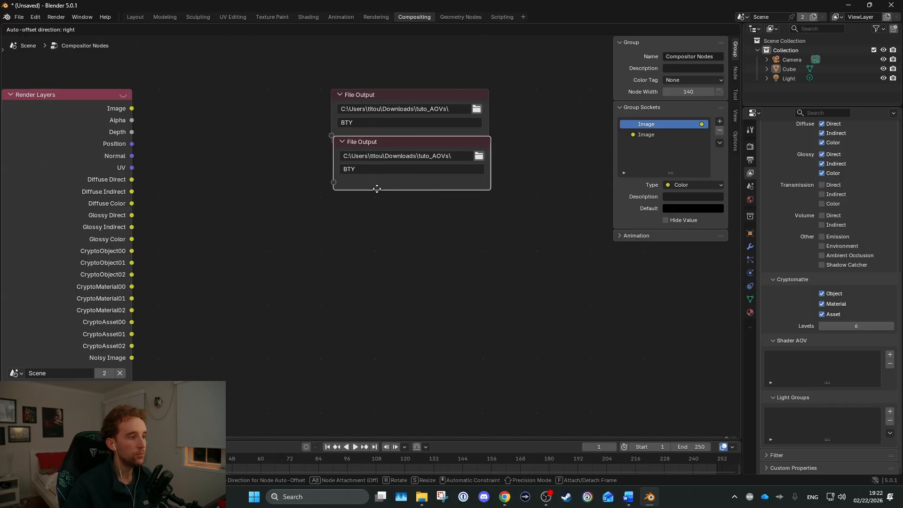
pyautogui.click(374, 259)
pyautogui.click(360, 238)
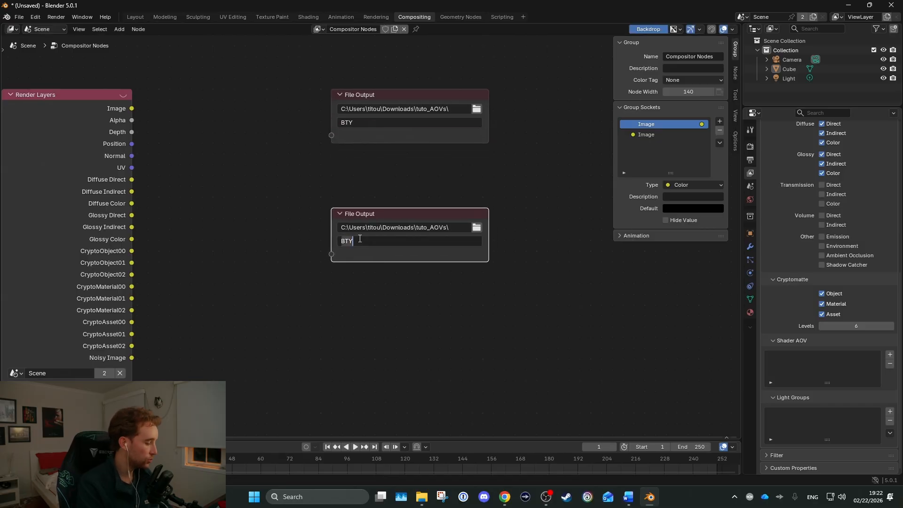
pyautogui.write('UTL')
pyautogui.press('Return')
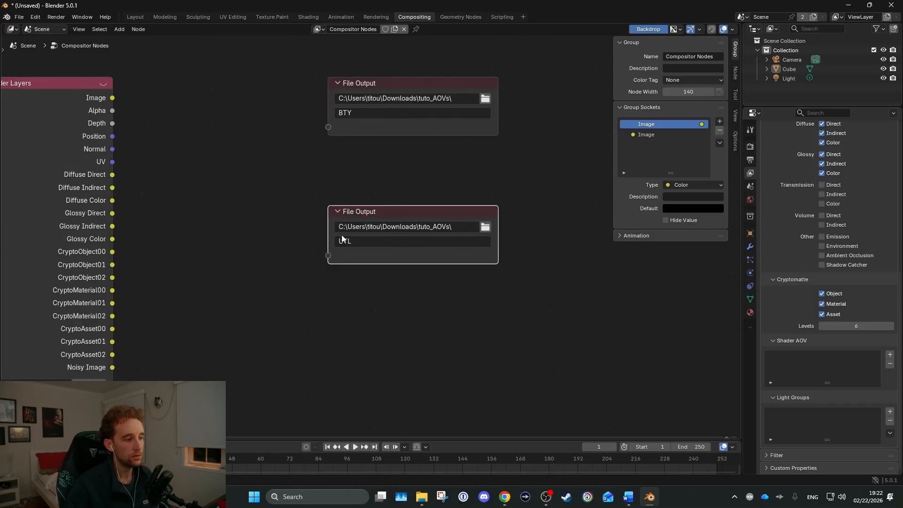
pyautogui.scroll(2, 338, 242)
pyautogui.scroll(-2, 331, 248)
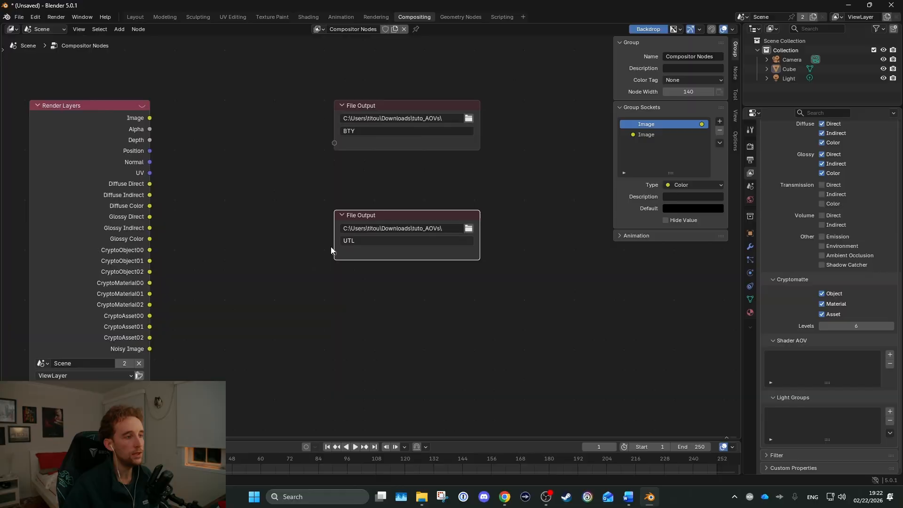
# Set the BTY File Output node's codec to DWAA (lossy) and its color depth to Float (Half)
pyautogui.click(390, 145)
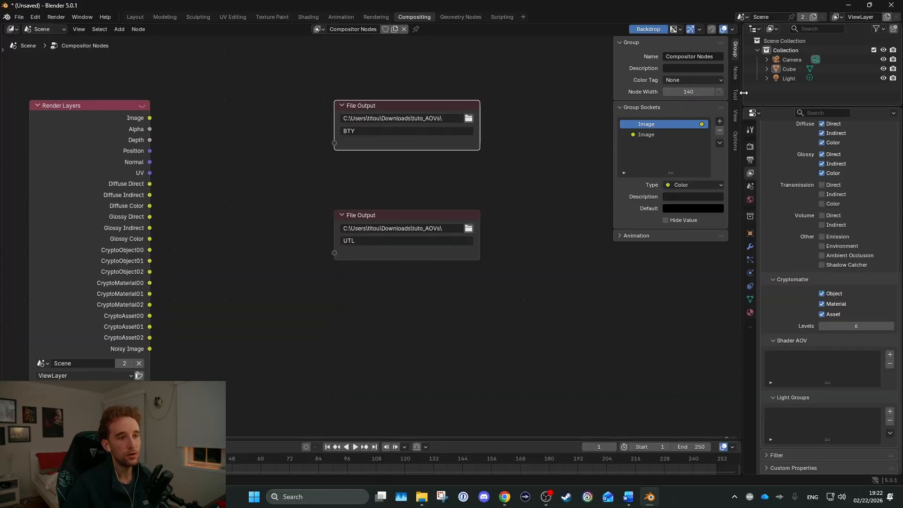
pyautogui.click(735, 72)
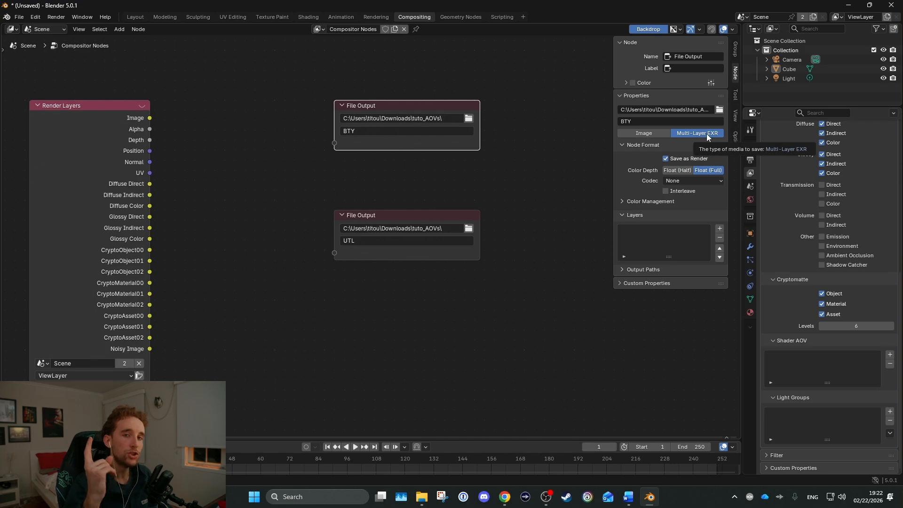
pyautogui.moveTo(267, 65); pyautogui.dragTo(518, 336)
pyautogui.click(530, 163)
pyautogui.moveTo(267, 66); pyautogui.dragTo(494, 162)
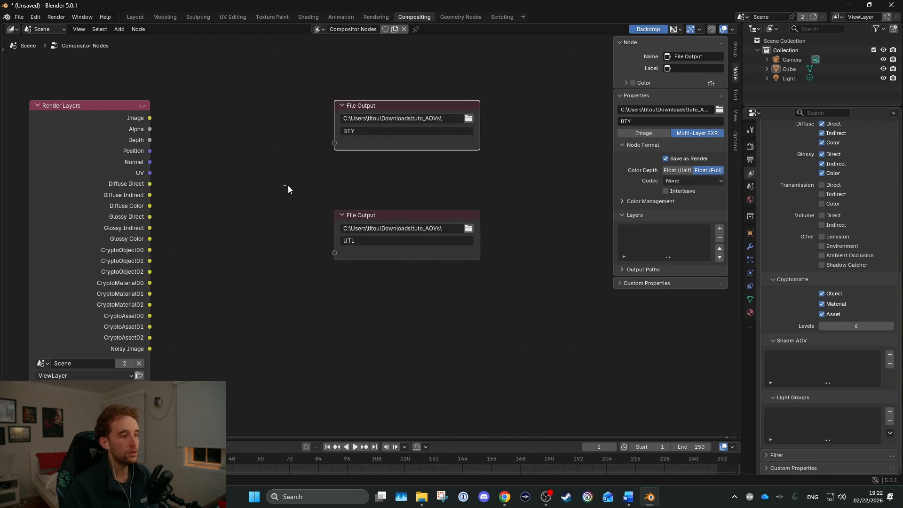
pyautogui.moveTo(283, 184); pyautogui.dragTo(563, 272)
pyautogui.click(521, 295)
pyautogui.click(423, 139)
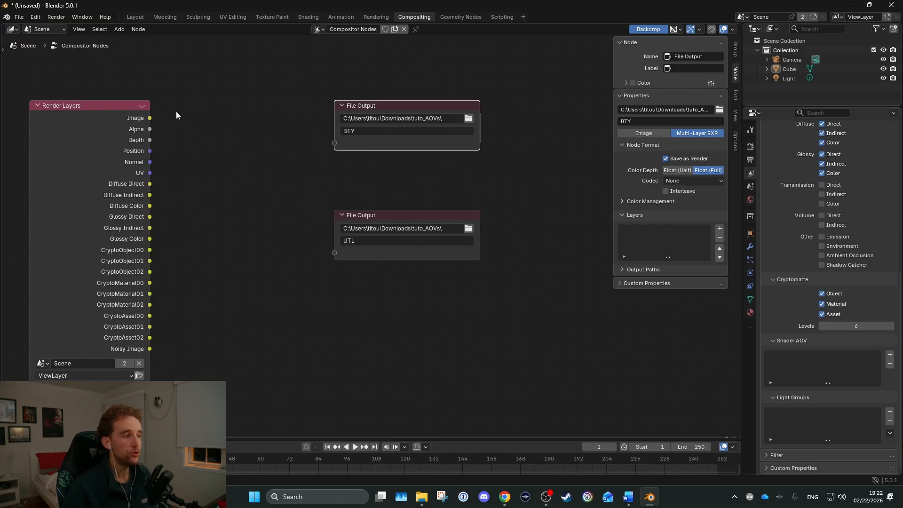
pyautogui.moveTo(275, 73); pyautogui.dragTo(537, 179)
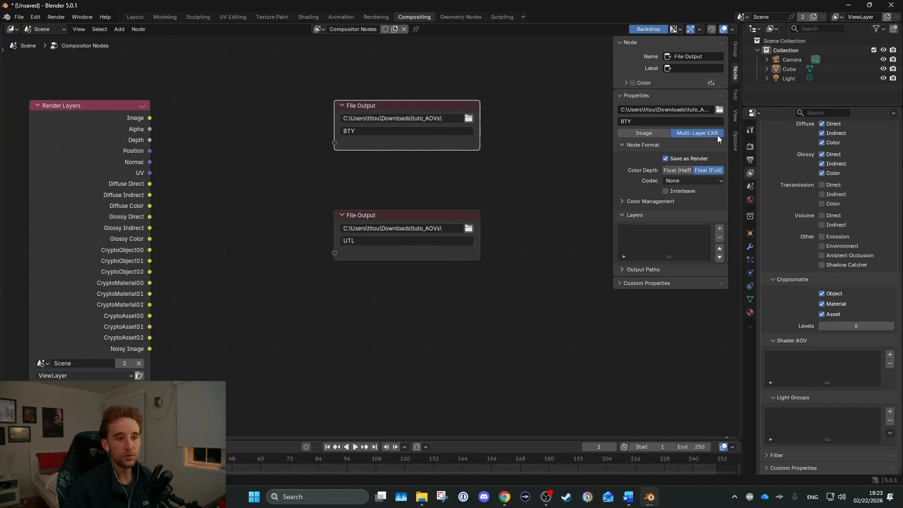
pyautogui.click(700, 182)
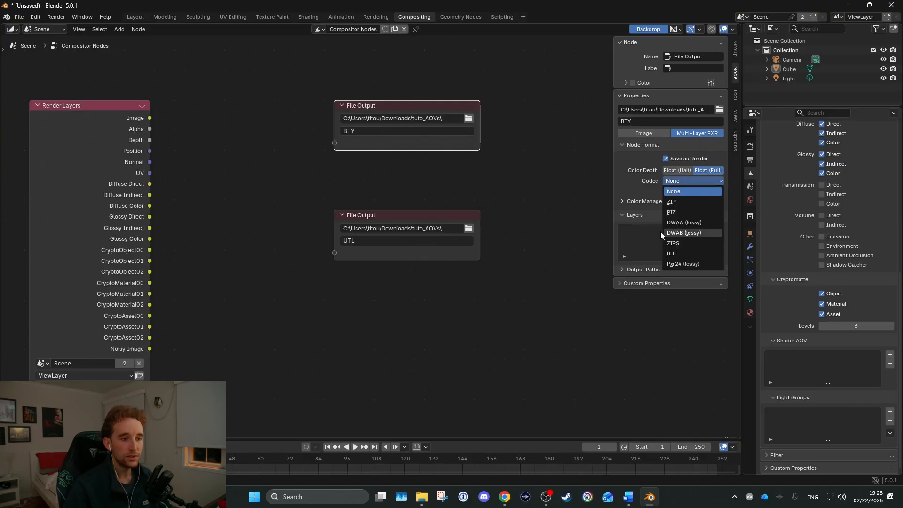
pyautogui.click(693, 223)
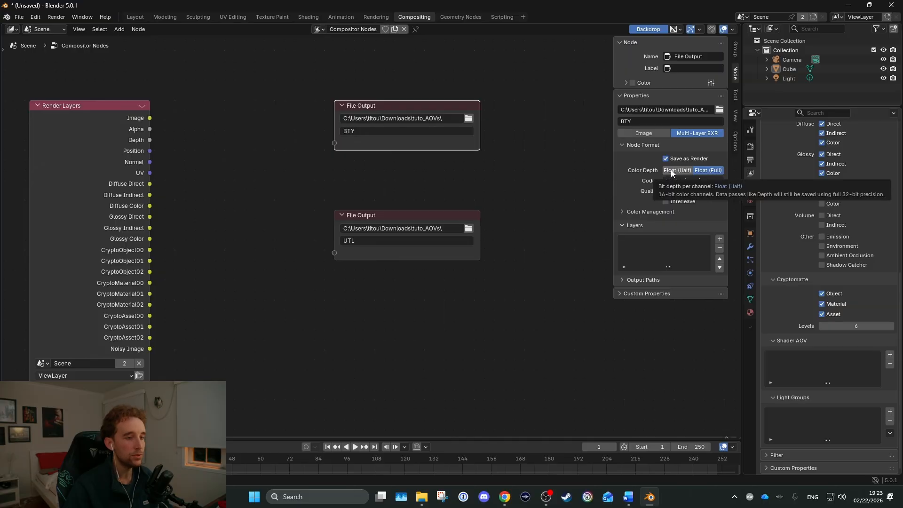
pyautogui.click(670, 172)
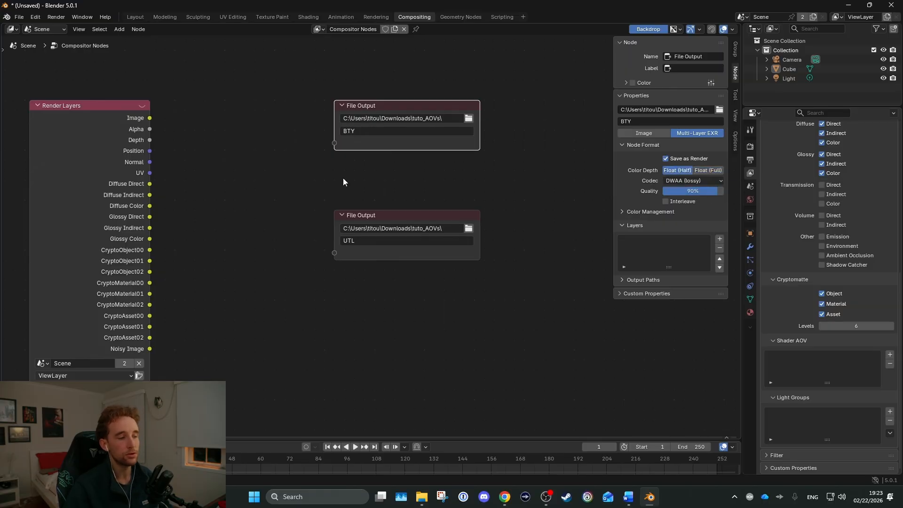
# Set the UTL File Output node's codec to ZIP
pyautogui.click(371, 214)
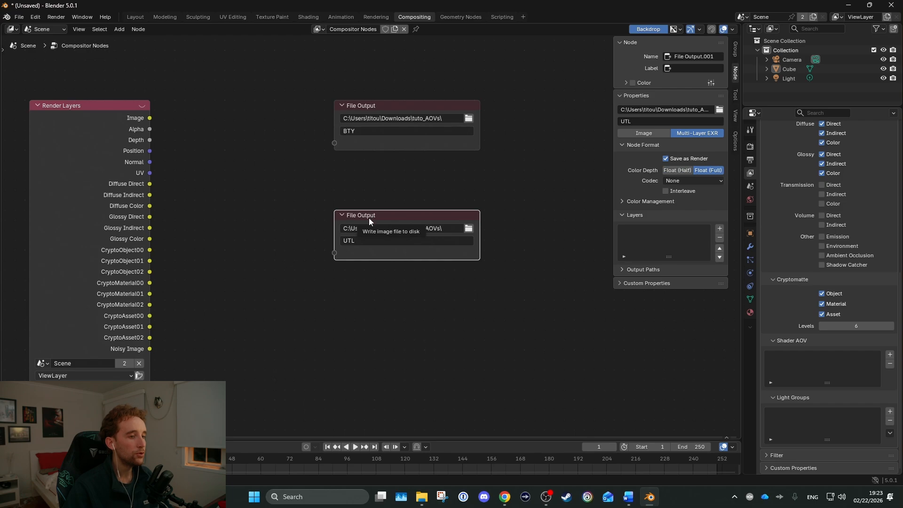
pyautogui.click(677, 178)
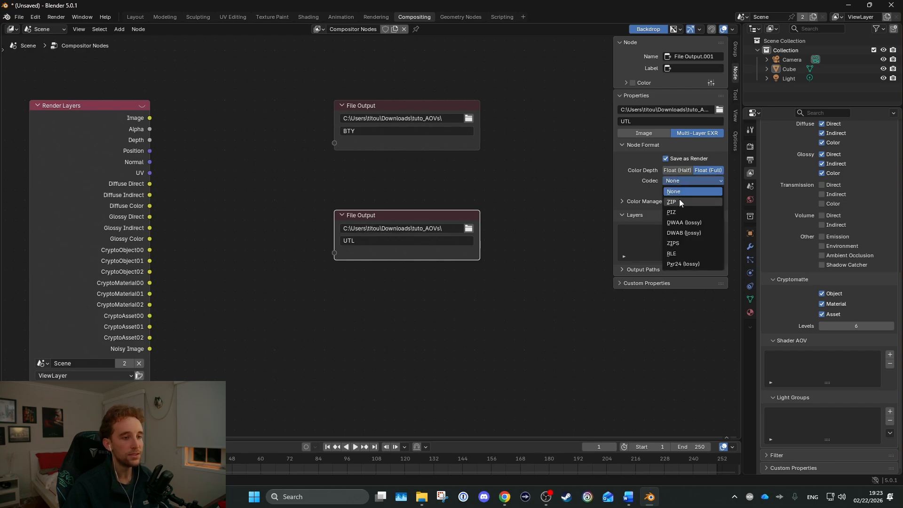
pyautogui.click(680, 199)
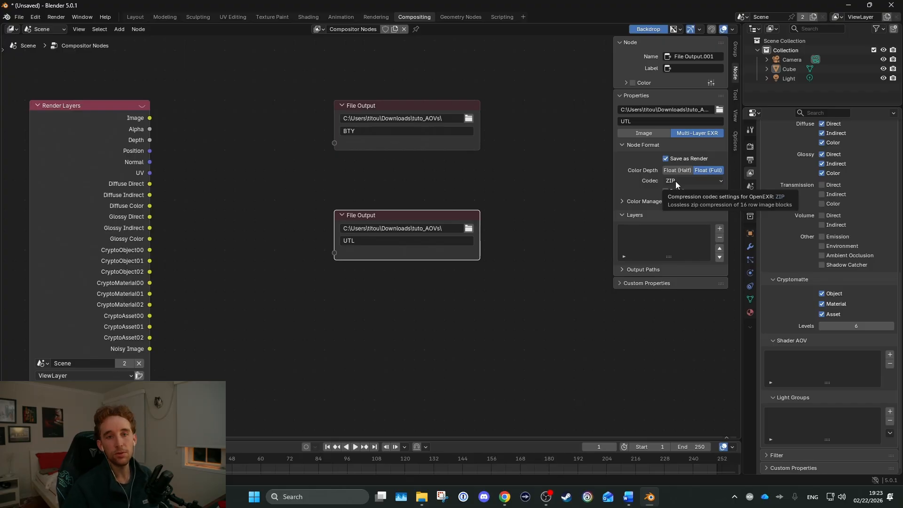
# Compare the codec and color depth settings of the BTY and UTL File Output nodes
pyautogui.scroll(12, 814, 211)
pyautogui.click(480, 144)
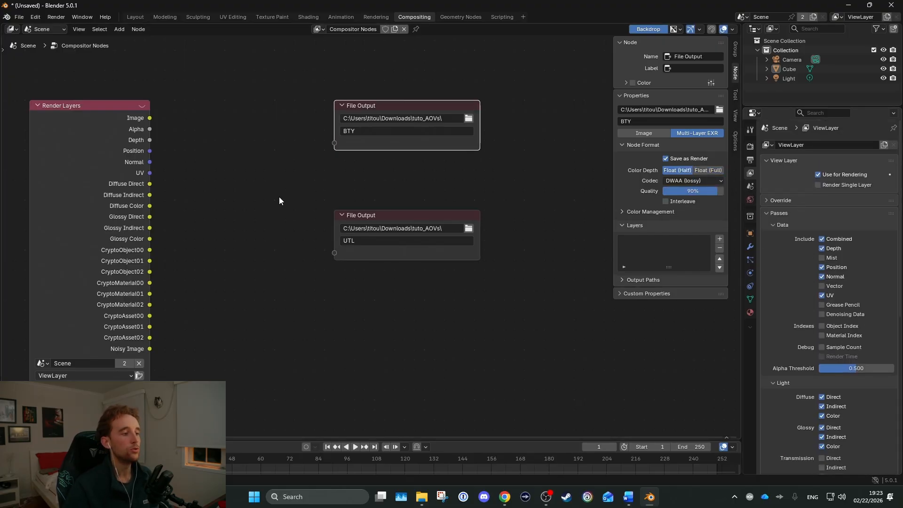
pyautogui.moveTo(269, 189); pyautogui.dragTo(545, 306)
pyautogui.click(553, 312)
pyautogui.moveTo(320, 177); pyautogui.dragTo(357, 166, button='middle')
pyautogui.scroll(-1, 359, 165)
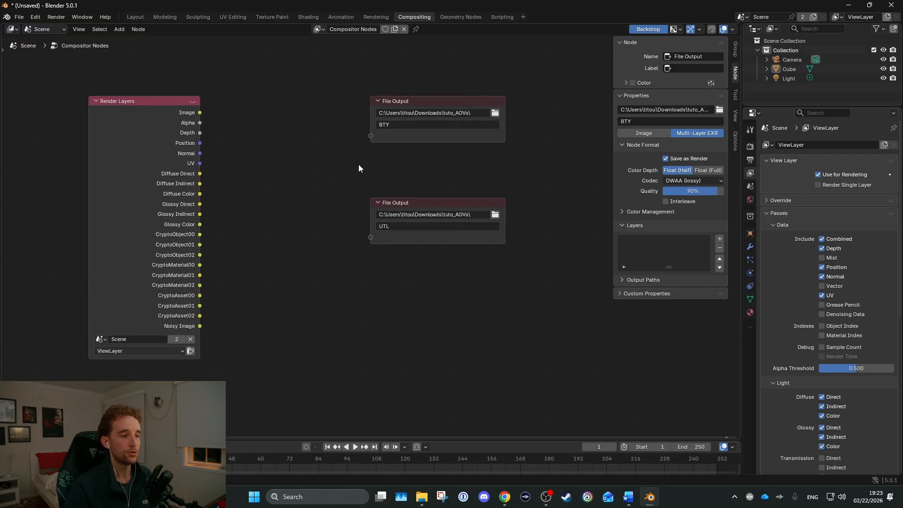
pyautogui.moveTo(348, 177); pyautogui.dragTo(603, 278)
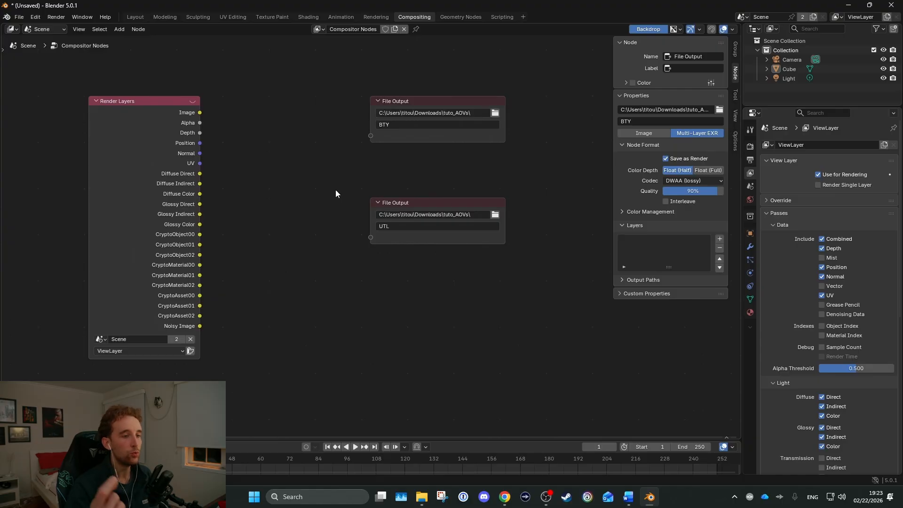
pyautogui.scroll(2, 292, 162)
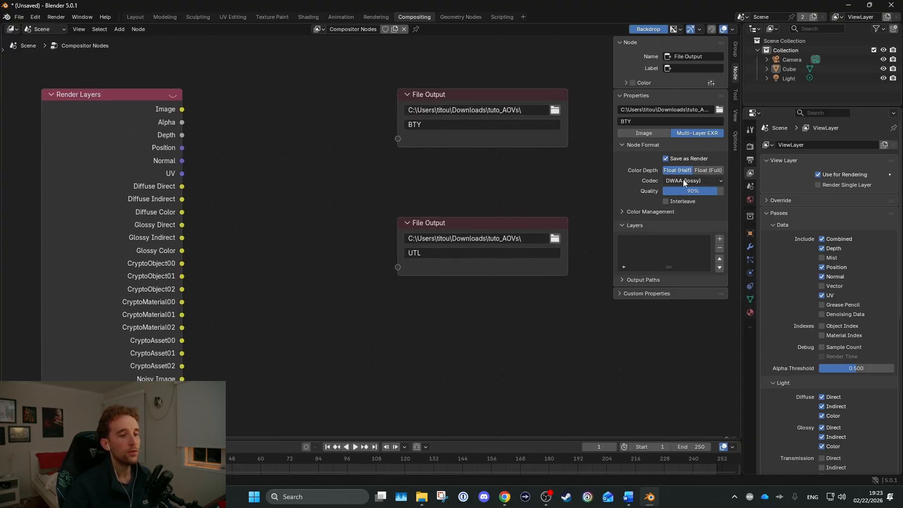
pyautogui.click(489, 222)
pyautogui.click(680, 180)
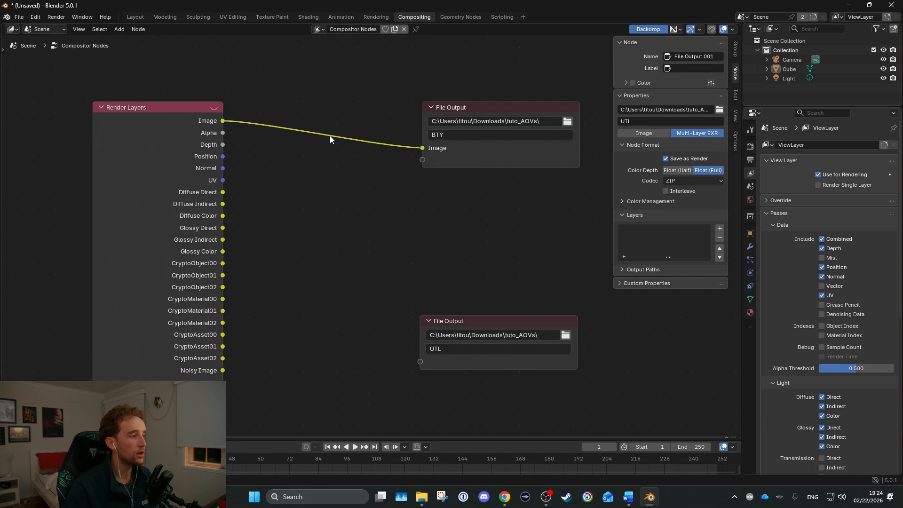
# Link the Image, Diffuse and Glossy (Direct, Indirect, Color) passes to the BTY File Output node and space it away from Render Layers
pyautogui.moveTo(472, 147); pyautogui.dragTo(296, 126)
pyautogui.press('Home')
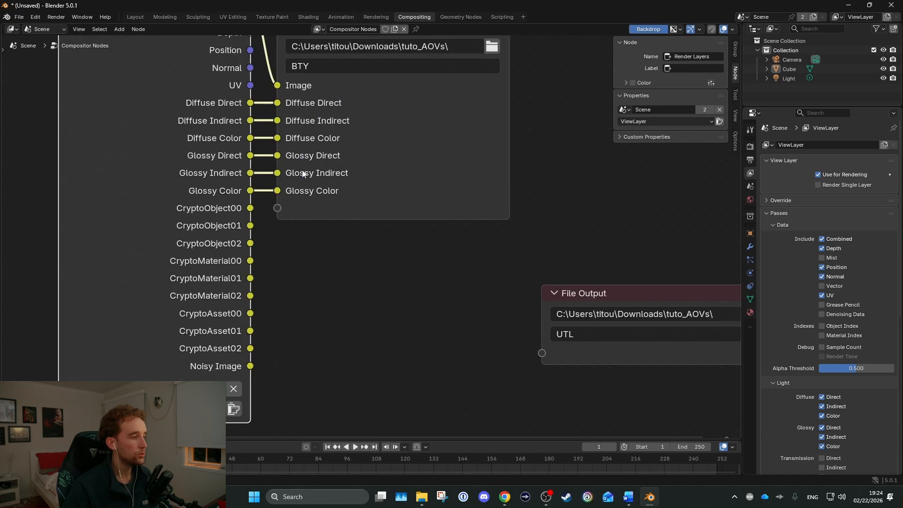
pyautogui.scroll(-3, 302, 170)
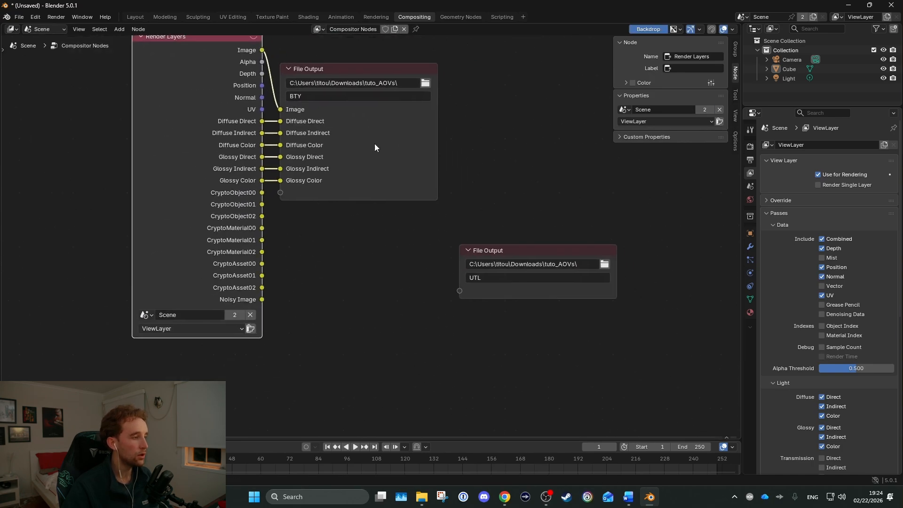
pyautogui.scroll(1, 303, 237)
pyautogui.moveTo(305, 241); pyautogui.dragTo(486, 198)
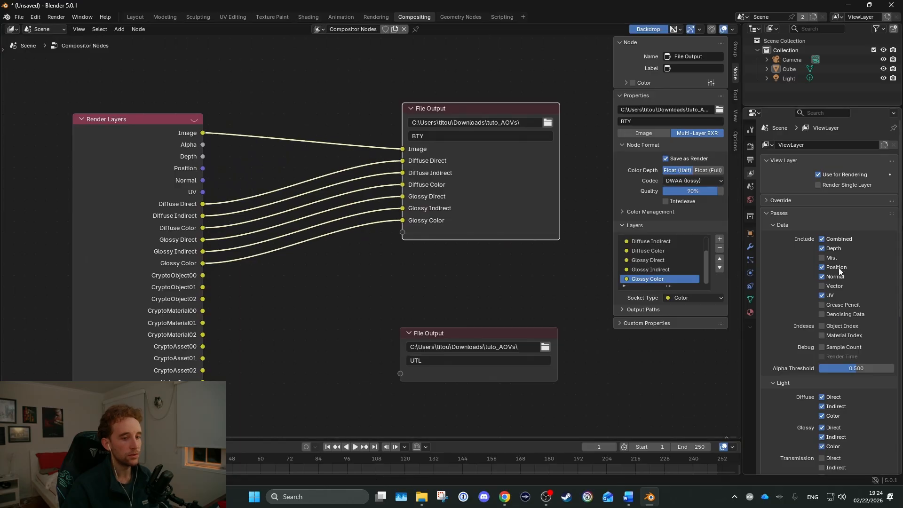
# Review the view layer's data, light, cryptomatte, shader AOV and light group pass settings
pyautogui.scroll(-4, 795, 263)
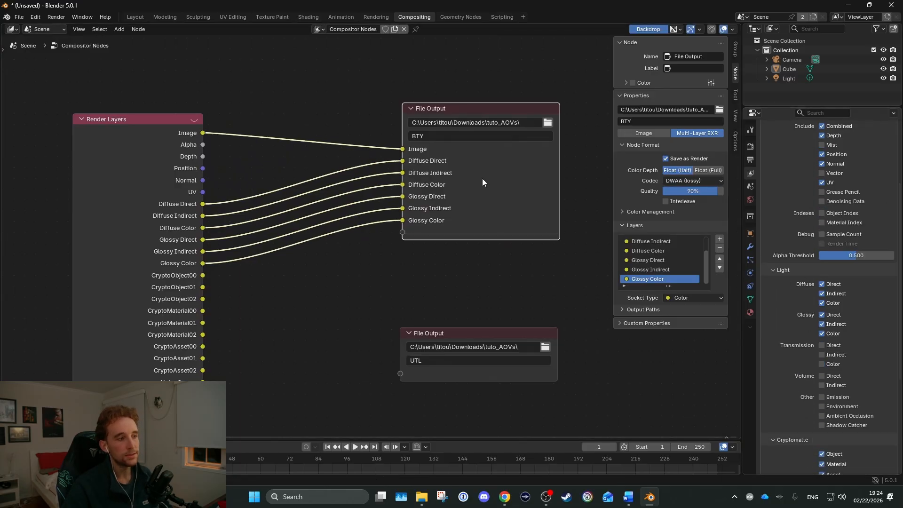
pyautogui.scroll(6, 858, 202)
pyautogui.scroll(-9, 797, 261)
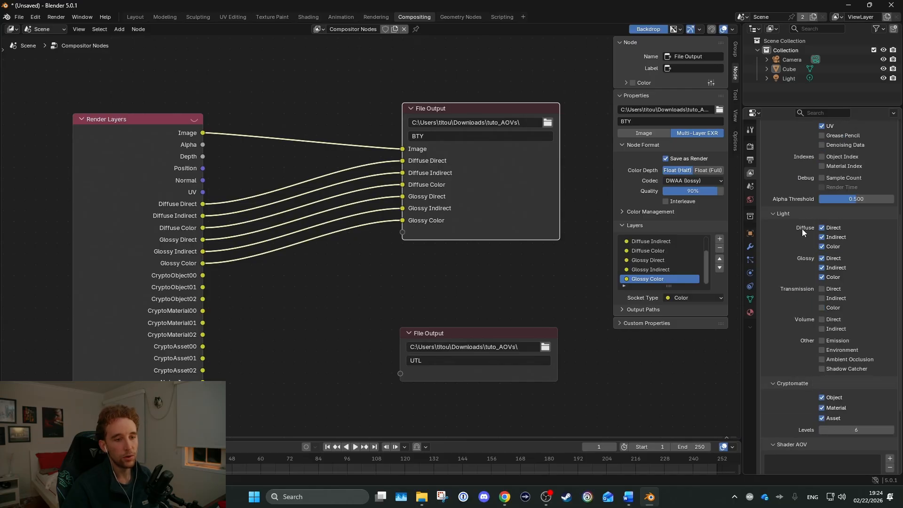
pyautogui.scroll(-2, 803, 213)
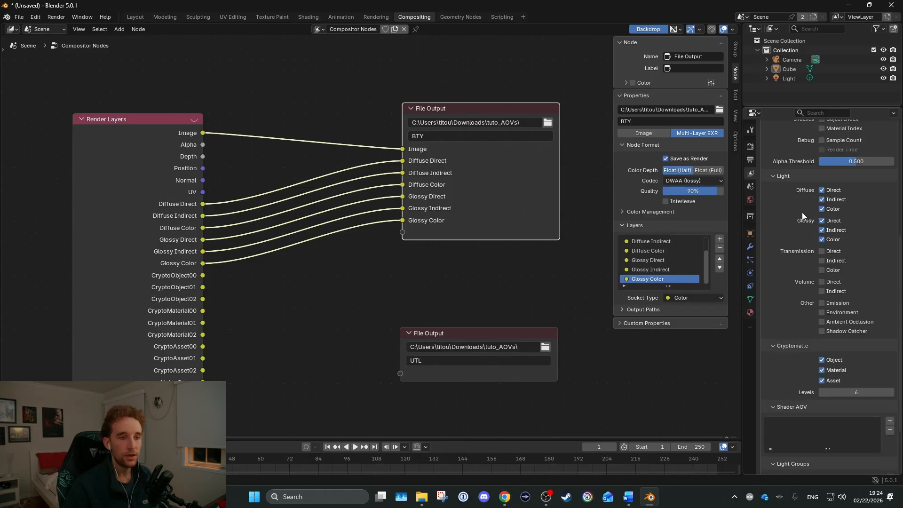
pyautogui.scroll(-3, 806, 296)
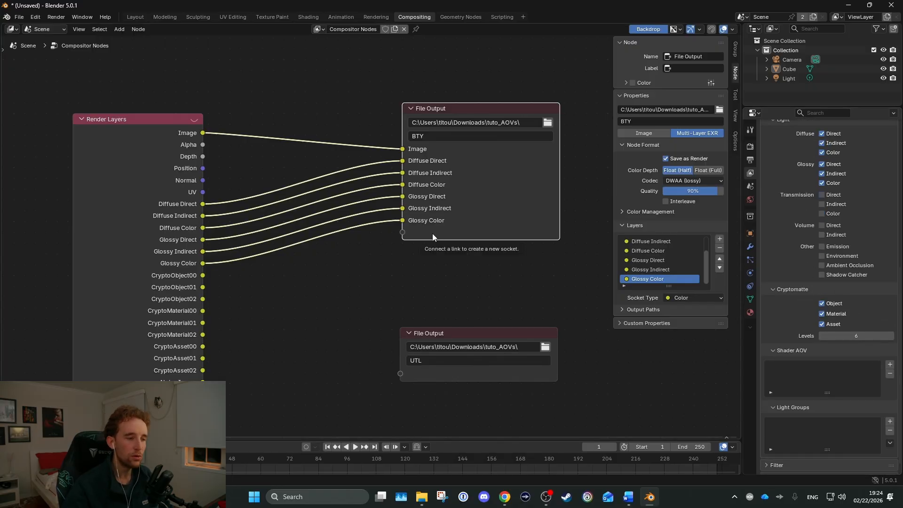
pyautogui.scroll(9, 807, 292)
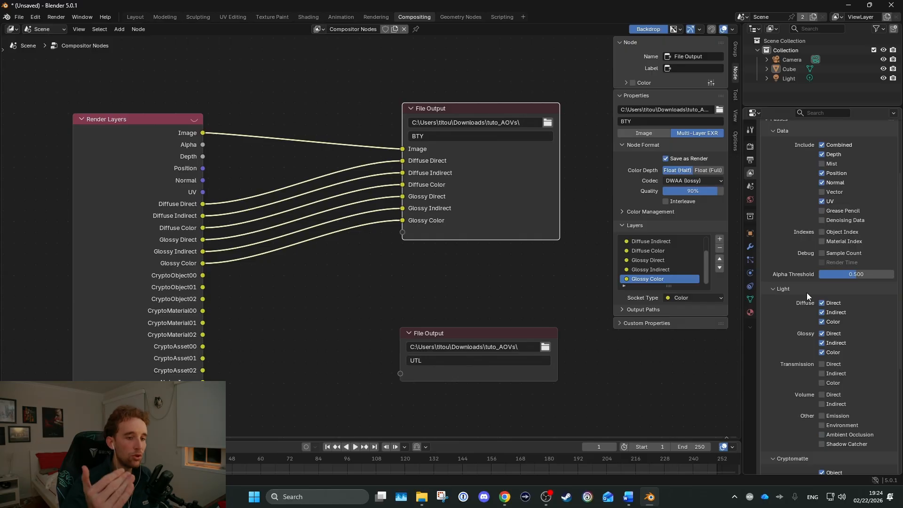
pyautogui.scroll(-9, 795, 290)
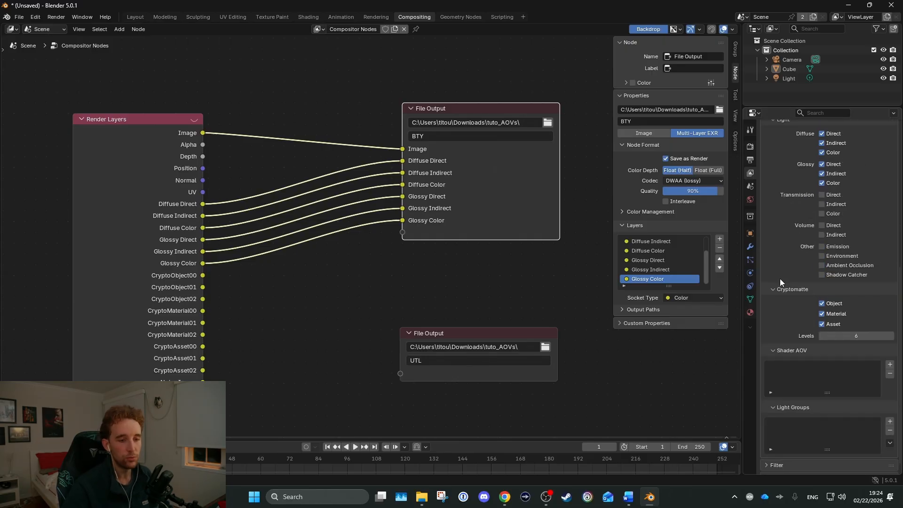
pyautogui.scroll(14, 767, 320)
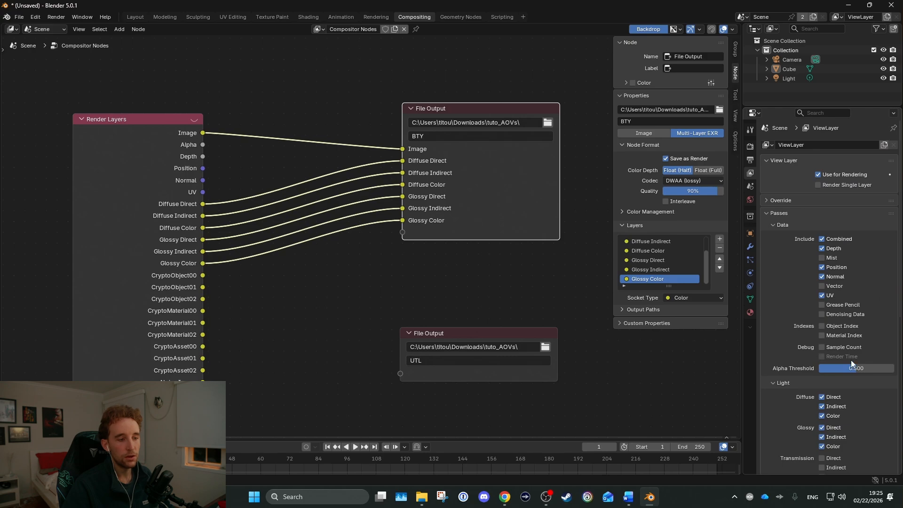
pyautogui.scroll(-14, 786, 410)
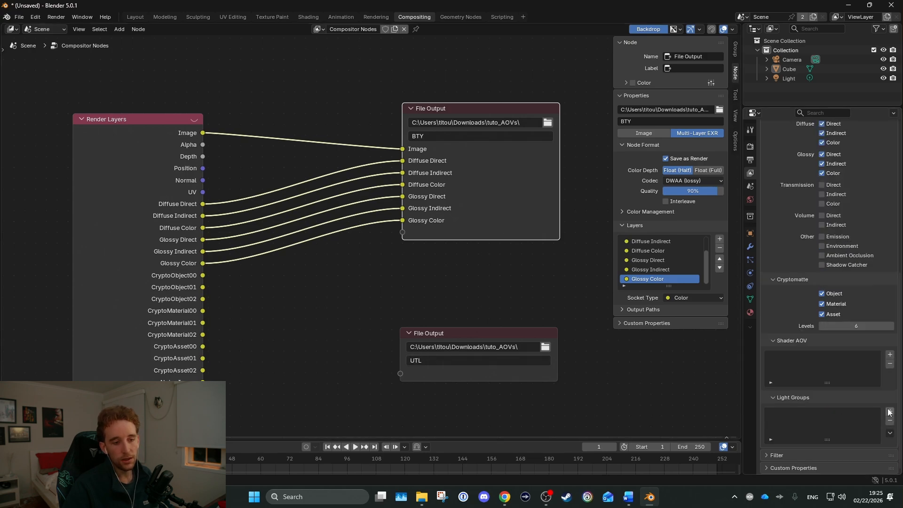
pyautogui.scroll(8, 800, 378)
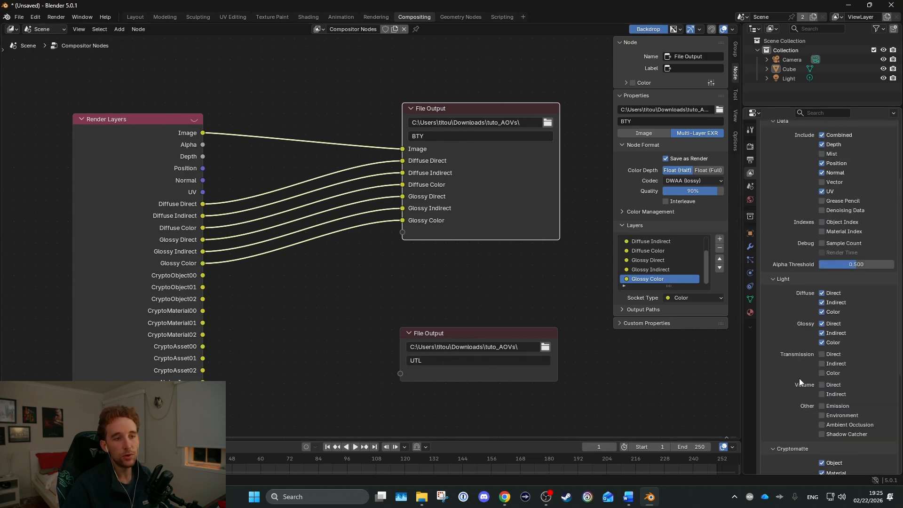
pyautogui.scroll(-8, 794, 281)
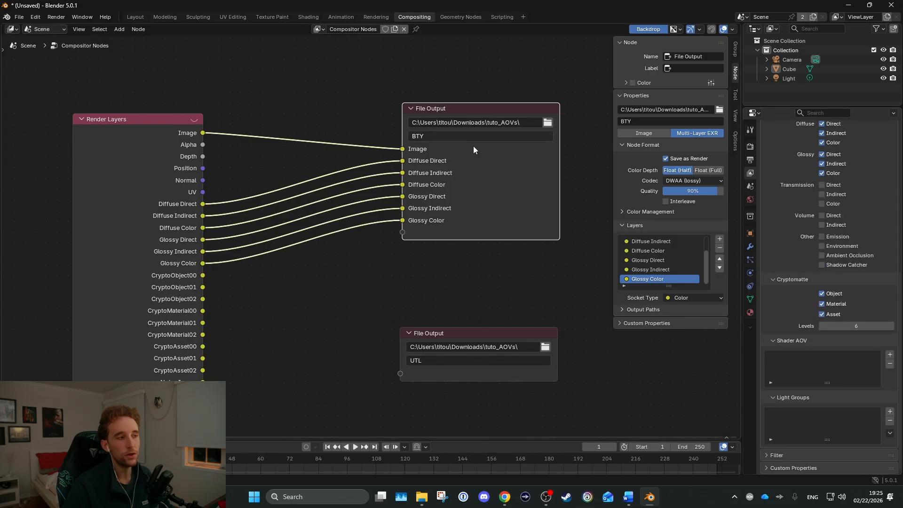
# Hide the node editor's sidebar and move the UTL File Output node right beside the Render Layers outputs
pyautogui.scroll(-2, 282, 203)
pyautogui.moveTo(281, 203); pyautogui.dragTo(373, 171, button='middle')
pyautogui.scroll(-1, 374, 171)
pyautogui.press('n')
pyautogui.click(452, 280)
pyautogui.scroll(4, 452, 280)
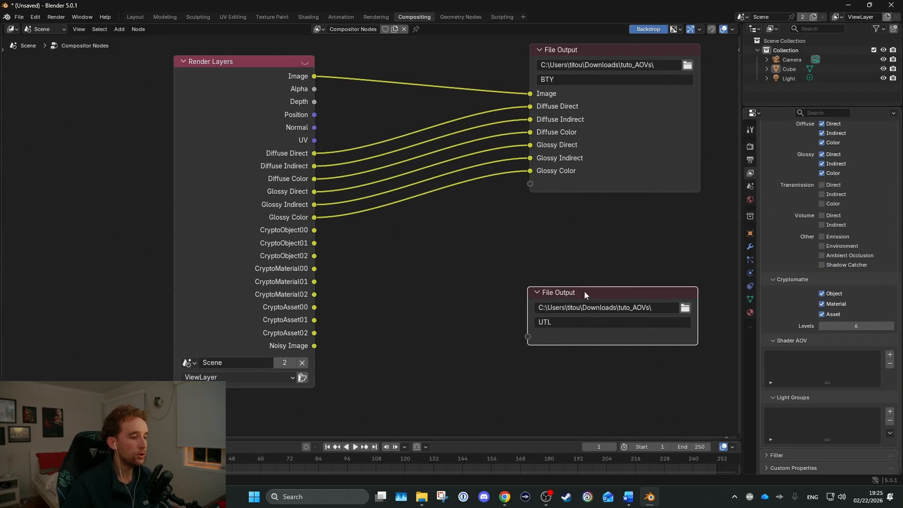
pyautogui.moveTo(585, 292); pyautogui.dragTo(385, 87)
pyautogui.scroll(5, 384, 87)
pyautogui.moveTo(385, 86); pyautogui.dragTo(409, 282, button='middle')
pyautogui.scroll(1, 365, 286)
pyautogui.moveTo(402, 298); pyautogui.dragTo(404, 242)
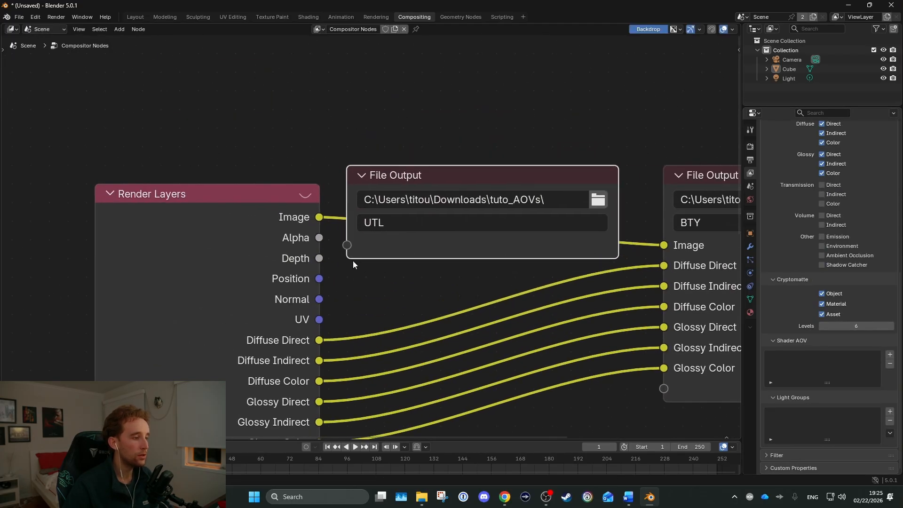
# Link the Depth, Position, Normal and UV passes to the UTL File Output node
pyautogui.moveTo(319, 259); pyautogui.dragTo(346, 245)
pyautogui.moveTo(319, 278); pyautogui.dragTo(347, 265)
pyautogui.moveTo(319, 300); pyautogui.dragTo(346, 286)
pyautogui.moveTo(320, 319); pyautogui.dragTo(347, 306)
# Move the UTL node down beside the Crypto outputs and link CryptoObject, CryptoMaterial and CryptoAsset 00 to 02 to it
pyautogui.scroll(-2, 409, 216)
pyautogui.moveTo(410, 216); pyautogui.dragTo(398, 113, button='middle')
pyautogui.moveTo(398, 113); pyautogui.dragTo(383, 202)
pyautogui.scroll(3, 338, 240)
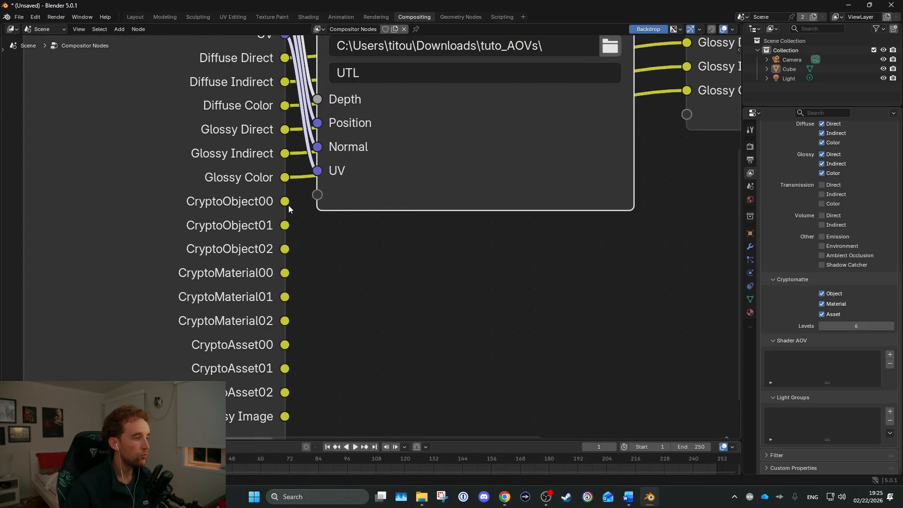
pyautogui.moveTo(284, 200); pyautogui.dragTo(318, 218)
pyautogui.moveTo(284, 249); pyautogui.dragTo(318, 242)
pyautogui.moveTo(285, 272); pyautogui.dragTo(317, 266)
pyautogui.moveTo(285, 297); pyautogui.dragTo(318, 290)
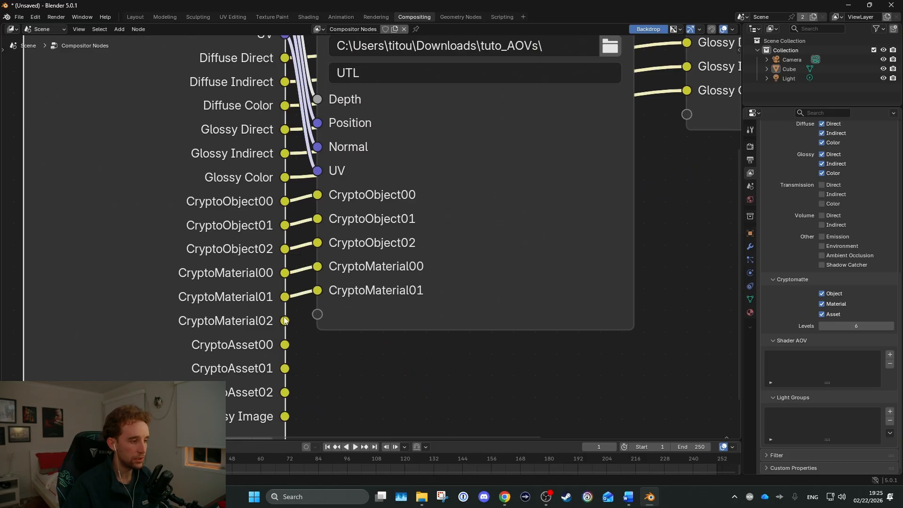
pyautogui.moveTo(285, 321); pyautogui.dragTo(317, 314)
pyautogui.moveTo(285, 345); pyautogui.dragTo(318, 338)
pyautogui.moveTo(285, 369); pyautogui.dragTo(318, 362)
pyautogui.moveTo(284, 392); pyautogui.dragTo(318, 386)
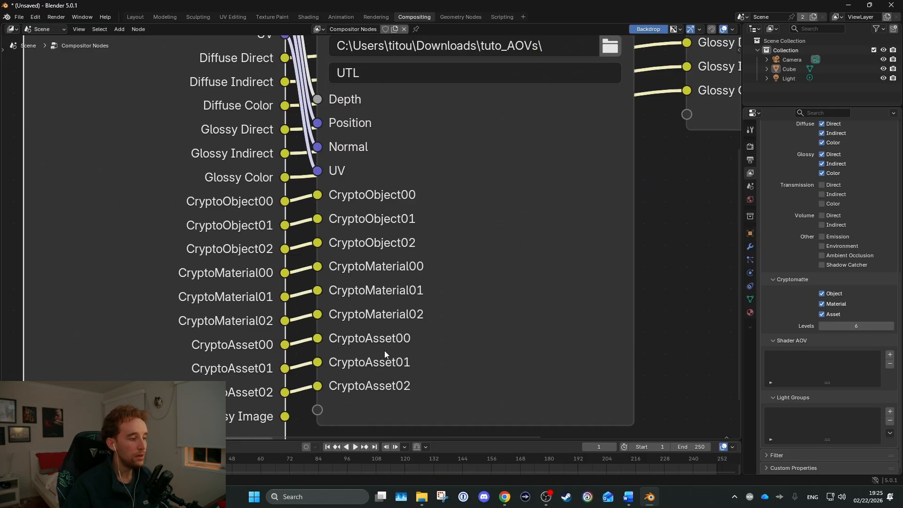
# Move the UTL File Output node below the BTY File Output node, aligned with it
pyautogui.scroll(-4, 464, 317)
pyautogui.scroll(-2, 464, 318)
pyautogui.moveTo(247, 212); pyautogui.dragTo(353, 260)
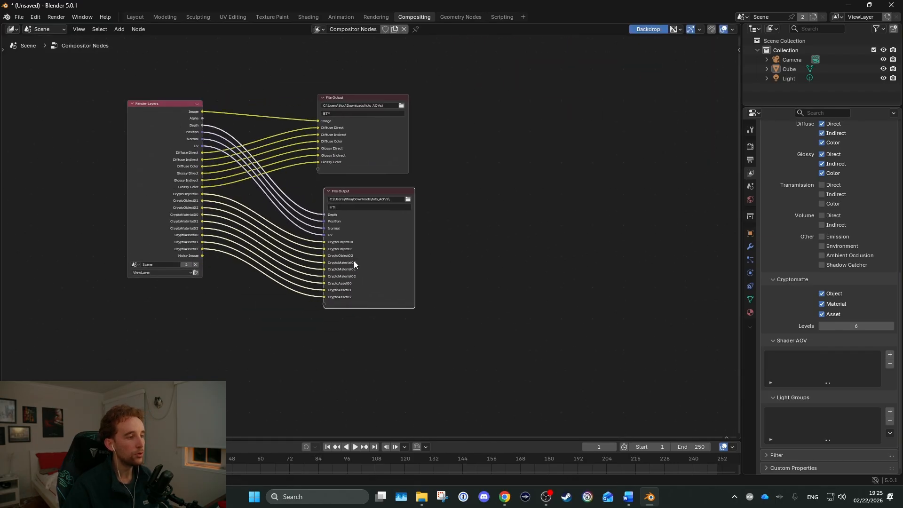
pyautogui.scroll(3, 261, 269)
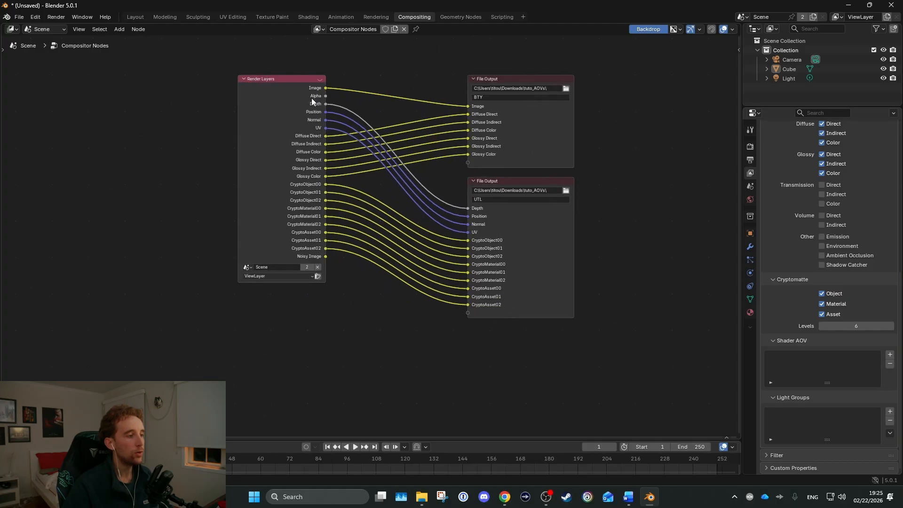
pyautogui.moveTo(226, 359); pyautogui.dragTo(552, 168)
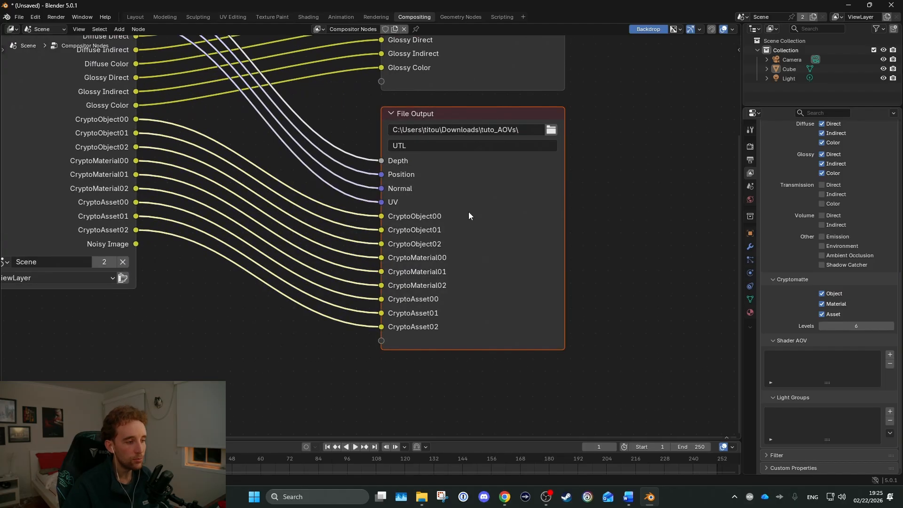
pyautogui.click(358, 175)
pyautogui.moveTo(398, 256); pyautogui.dragTo(418, 267, button='middle')
pyautogui.scroll(-1, 374, 244)
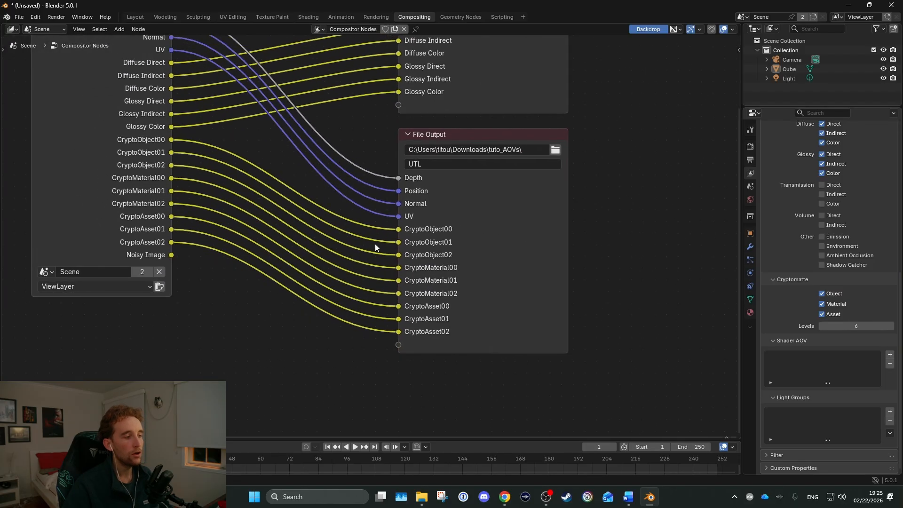
pyautogui.moveTo(437, 200); pyautogui.dragTo(403, 296, button='middle')
pyautogui.scroll(-3, 403, 297)
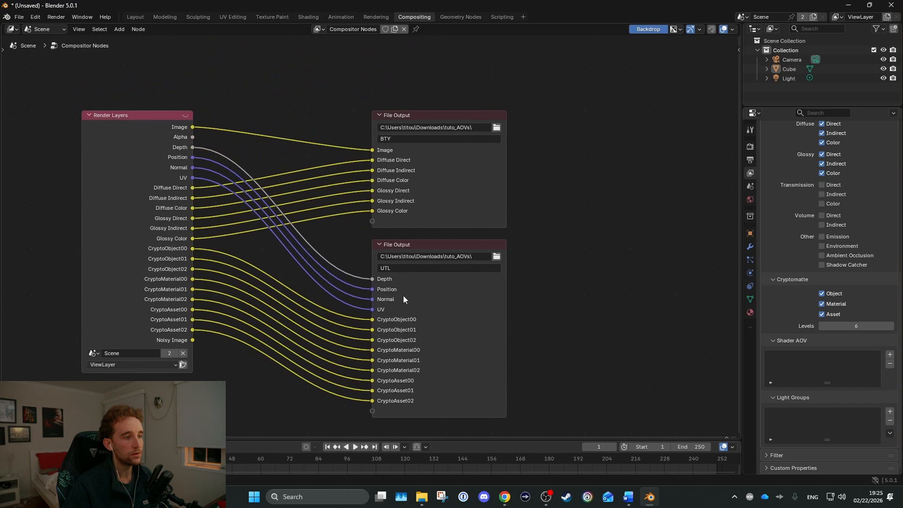
# Display the BTY File Output node's properties in the sidebar and enlarge its Layers list to fit every layer
pyautogui.click(441, 194)
pyautogui.press('n')
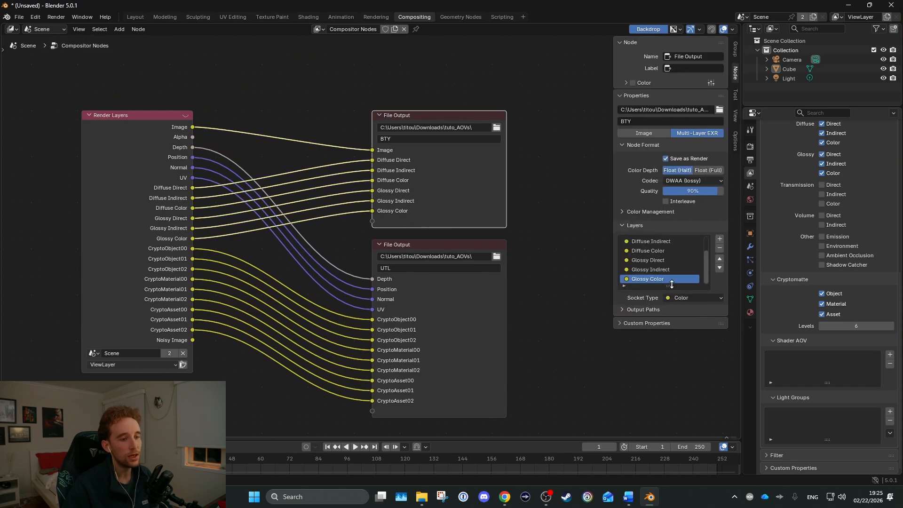
pyautogui.moveTo(671, 284); pyautogui.dragTo(669, 370)
# Rename the BTY File Output node's Image layer to rgba
pyautogui.scroll(2, 458, 227)
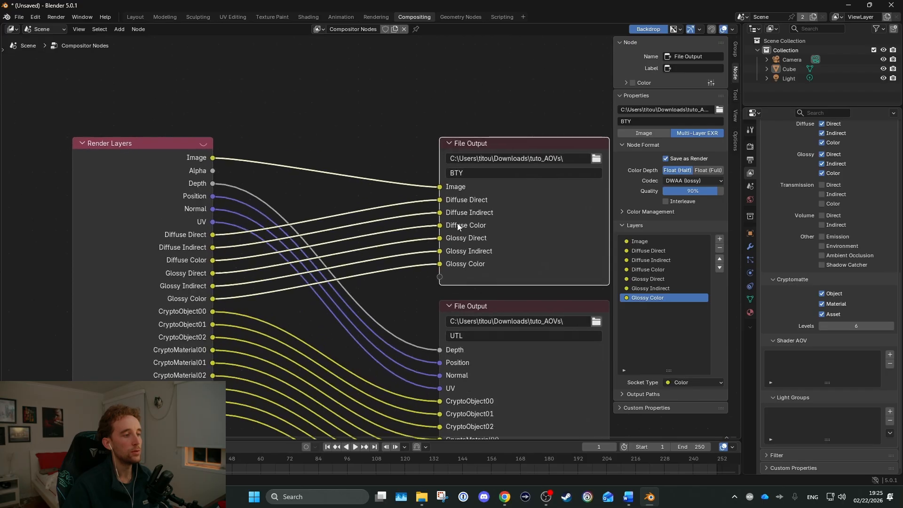
pyautogui.moveTo(457, 225); pyautogui.dragTo(404, 222, button='middle')
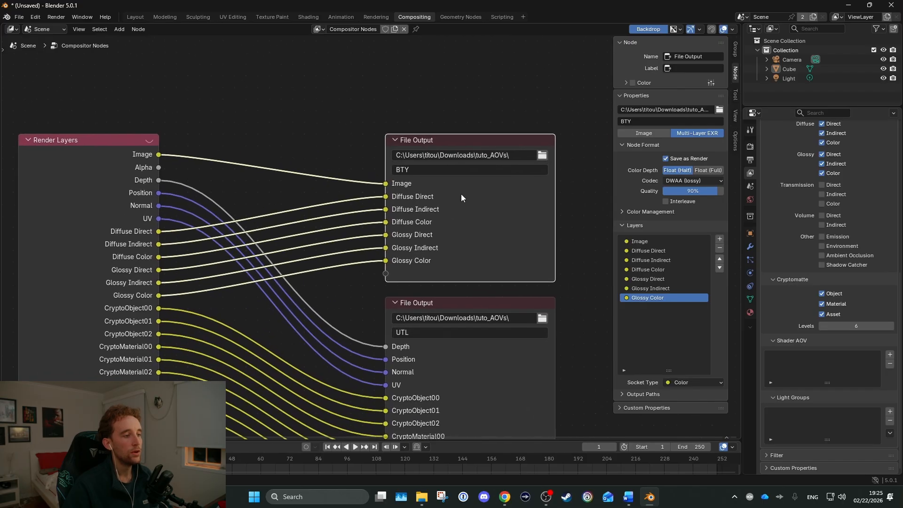
pyautogui.click(659, 241)
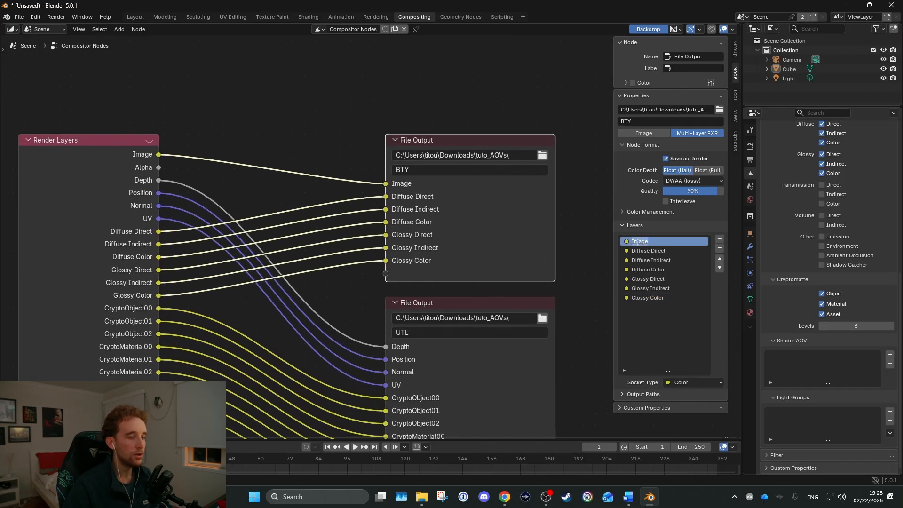
pyautogui.write('rgba')
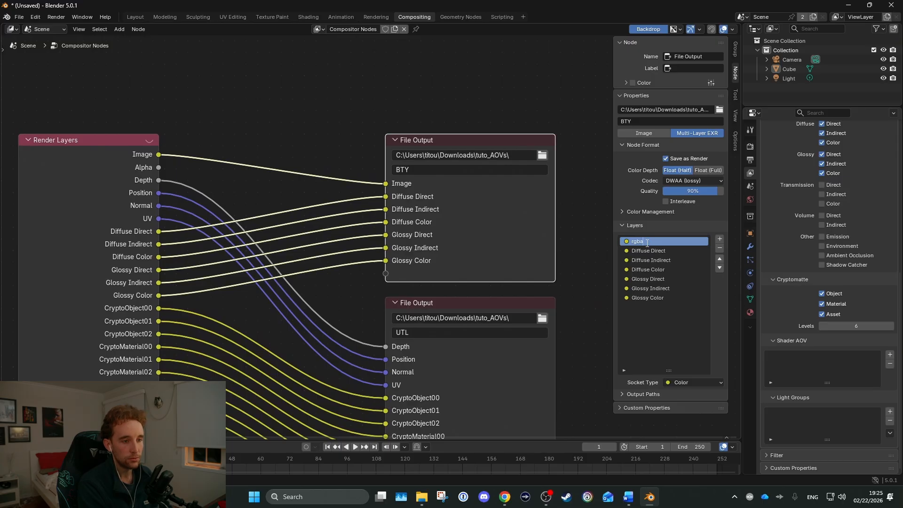
pyautogui.press('Return')
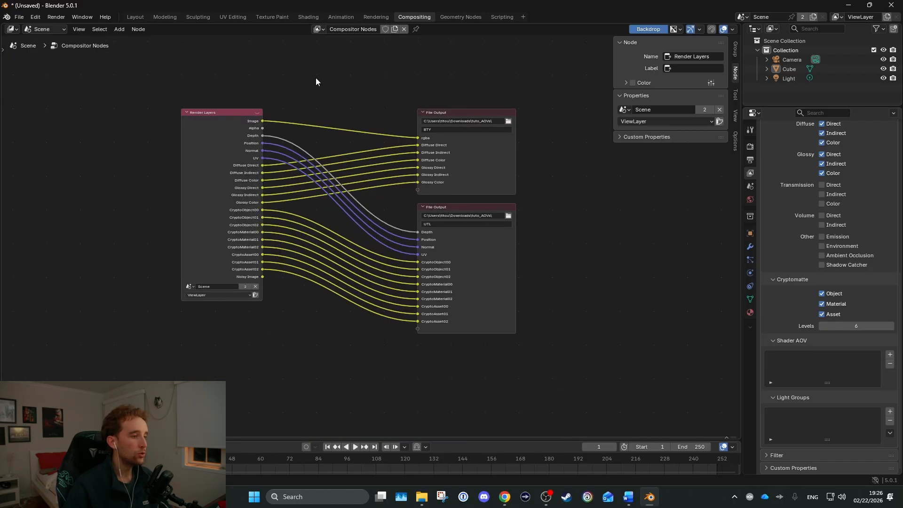
# Hide the node editor's sidebar and turn off Denoise in the Cycles final render sampling settings
pyautogui.moveTo(320, 76); pyautogui.dragTo(622, 388)
pyautogui.click(560, 350)
pyautogui.scroll(3, 369, 191)
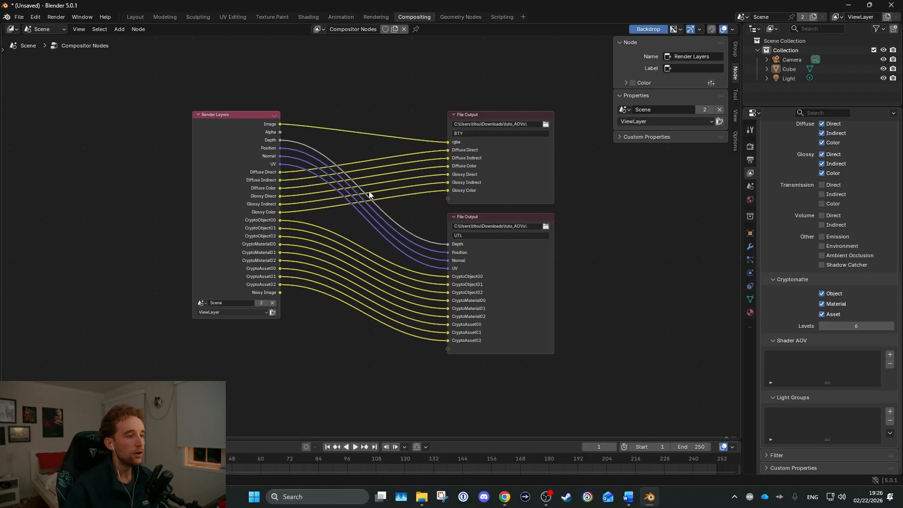
pyautogui.press('n')
pyautogui.scroll(8, 782, 190)
pyautogui.scroll(3, 783, 190)
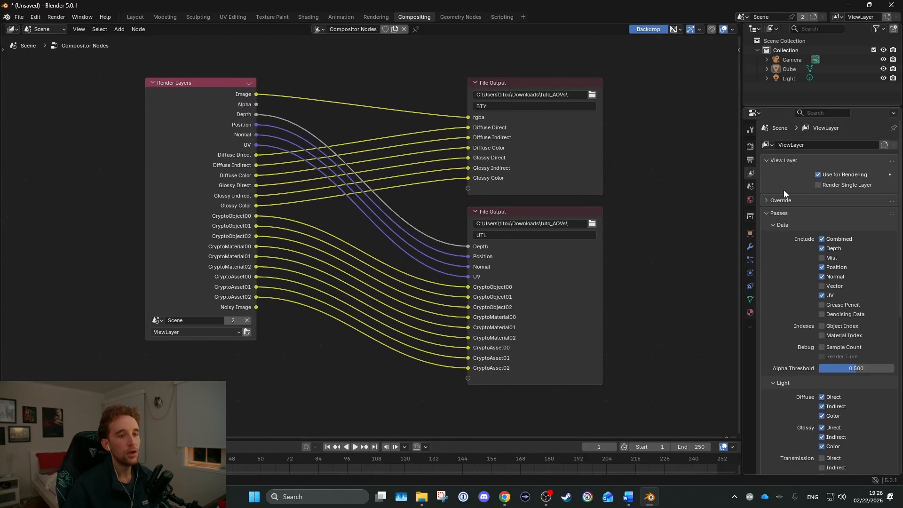
pyautogui.click(751, 147)
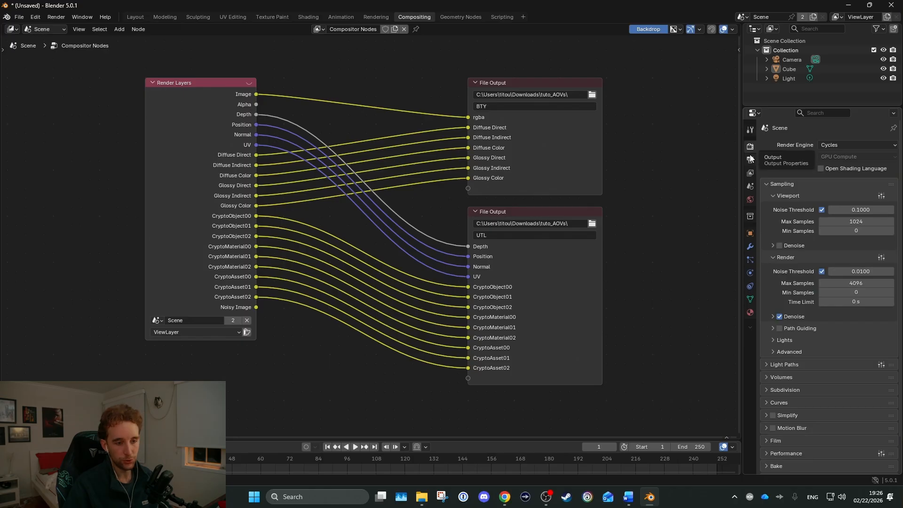
pyautogui.click(780, 316)
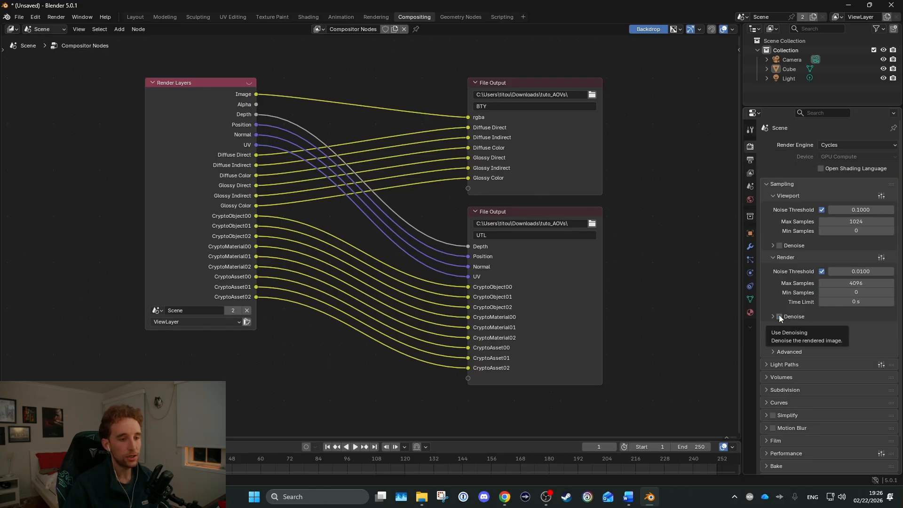
# Add a Denoise node on the link between the Render Layers Image output and the BTY node's rgba input
pyautogui.hotkey('shift', 'a')
pyautogui.write('denois')
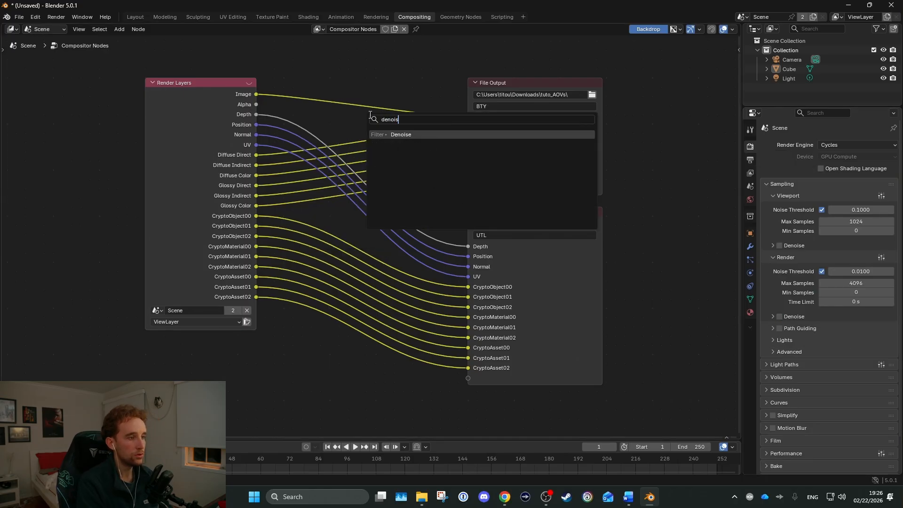
pyautogui.press('Return')
pyautogui.click(349, 72)
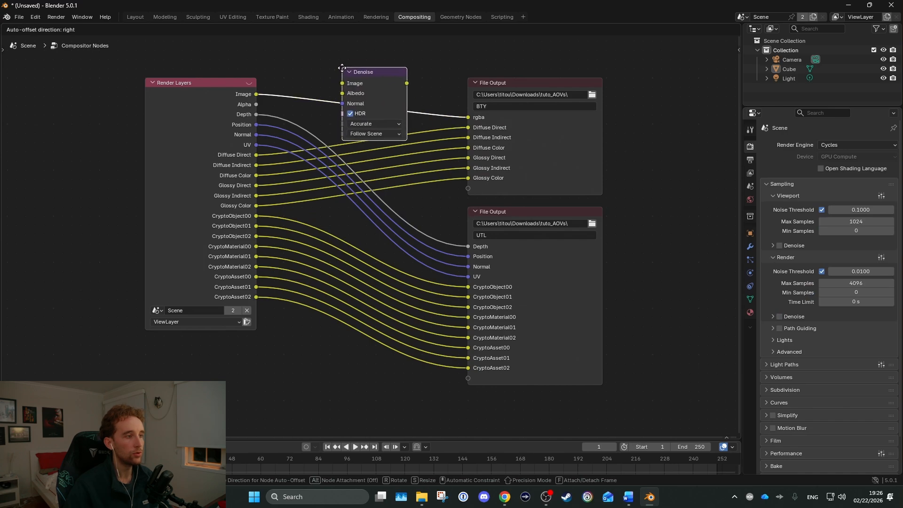
# Enable the Denoising Data pass for the view layer
pyautogui.click(750, 175)
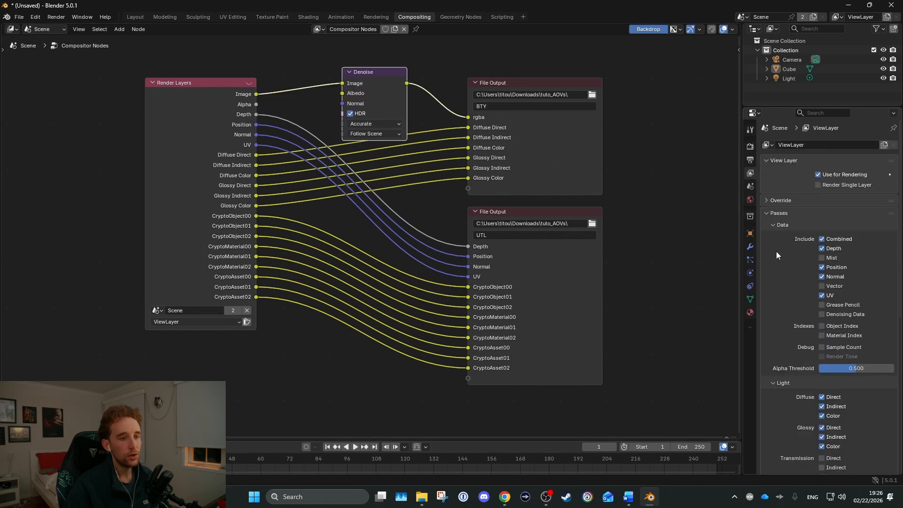
pyautogui.scroll(-3, 793, 280)
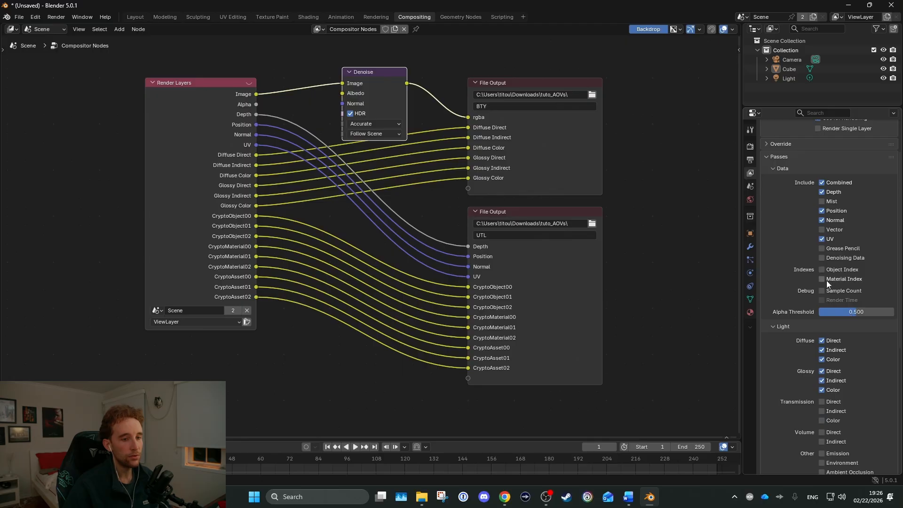
pyautogui.click(822, 258)
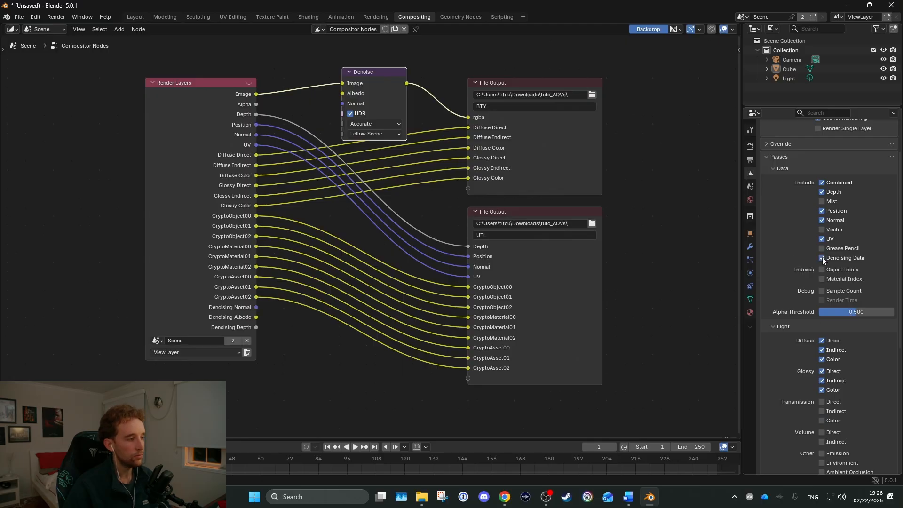
# Link the Denoising Normal and Denoising Albedo passes to the Denoise node's Normal and Albedo inputs, keeping the node above the pass links
pyautogui.moveTo(332, 162); pyautogui.dragTo(468, 120, button='middle')
pyautogui.scroll(3, 468, 120)
pyautogui.moveTo(529, 44); pyautogui.dragTo(467, 300)
pyautogui.scroll(1, 366, 228)
pyautogui.rightClick(376, 325)
pyautogui.moveTo(434, 280); pyautogui.dragTo(330, 228, button='middle')
pyautogui.scroll(3, 331, 228)
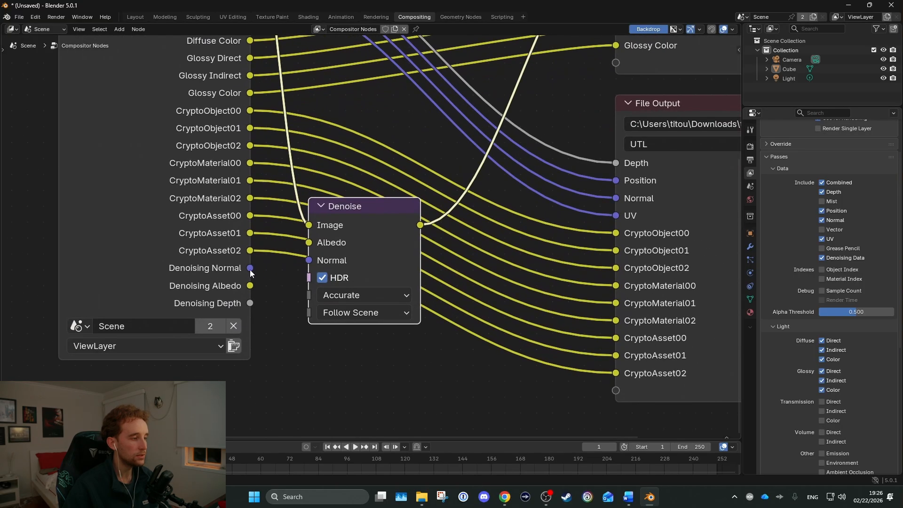
pyautogui.moveTo(250, 268); pyautogui.dragTo(303, 259)
pyautogui.moveTo(250, 285); pyautogui.dragTo(340, 137)
pyautogui.scroll(-5, 371, 225)
pyautogui.moveTo(498, 147); pyautogui.dragTo(417, 153, button='middle')
pyautogui.scroll(-1, 400, 146)
# Move both File Output nodes farther away from the Render Layers node to make room between them
pyautogui.moveTo(303, 118); pyautogui.dragTo(510, 364)
pyautogui.press('g')
pyautogui.click(586, 355)
pyautogui.press('Home')
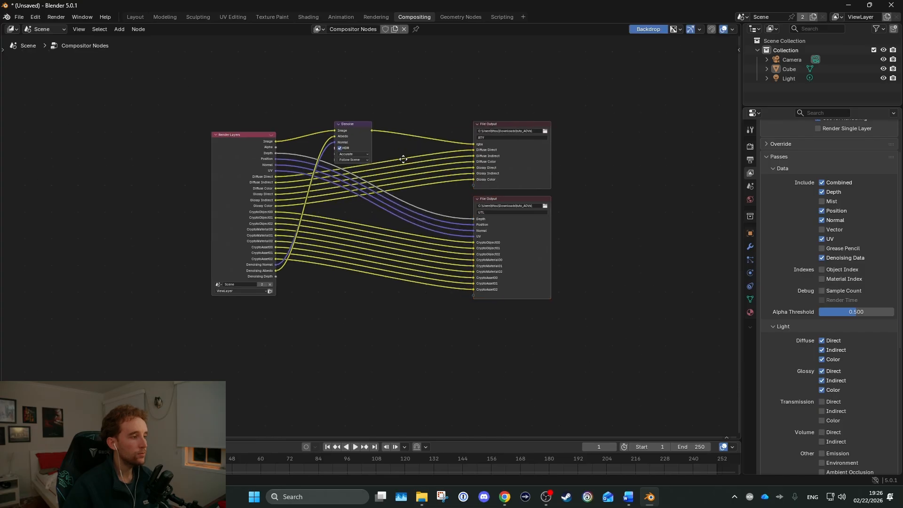
# Add reroute points on all links to the UTL File Output node and move them down, clear of the BTY links
pyautogui.keyDown('shift'); pyautogui.moveTo(433, 219); pyautogui.dragTo(436, 354, button='right'); pyautogui.keyUp('shift')
pyautogui.press('g')
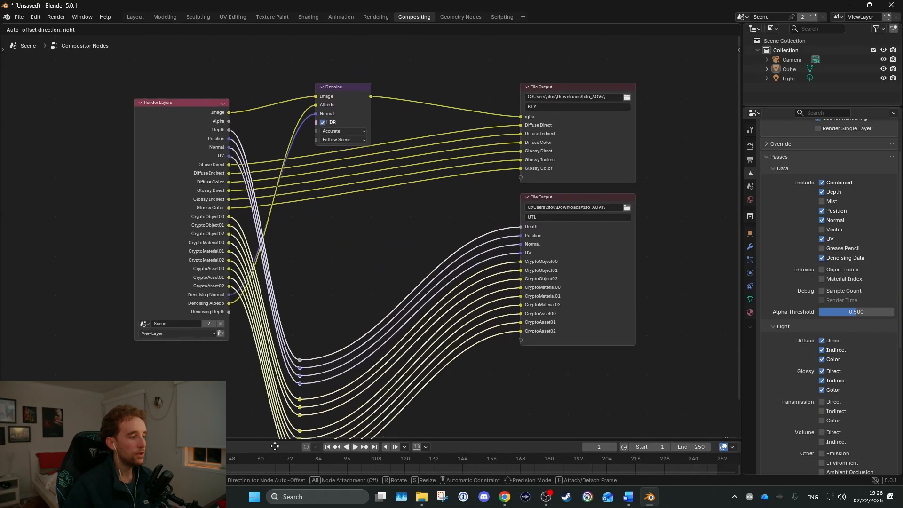
pyautogui.click(249, 391)
pyautogui.moveTo(349, 206); pyautogui.dragTo(360, 262, button='middle')
pyautogui.click(360, 267)
# Set the Denoise node's quality to High with the Accurate prefilter
pyautogui.click(352, 127)
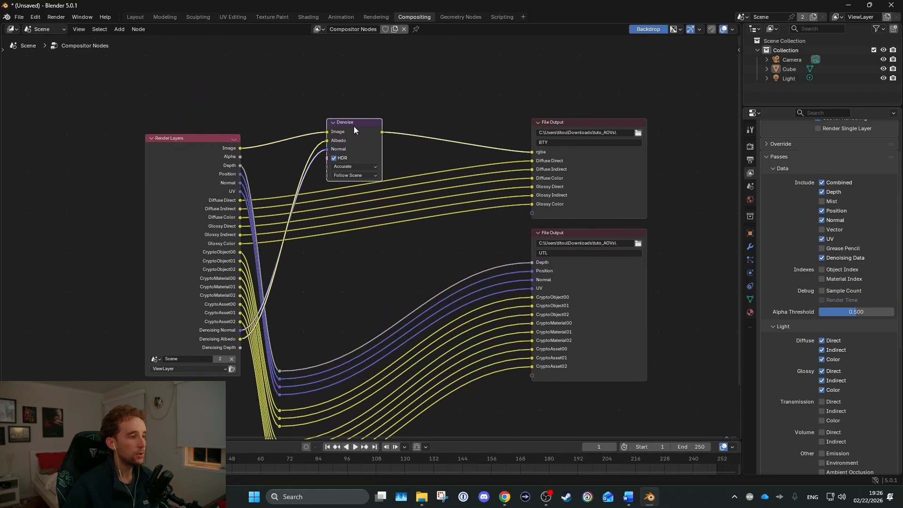
pyautogui.click(347, 175)
pyautogui.click(337, 204)
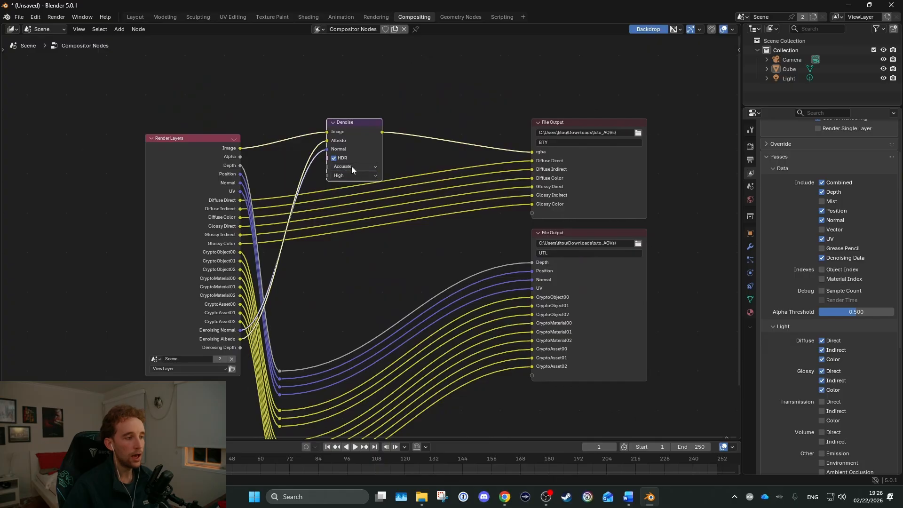
pyautogui.click(351, 167)
pyautogui.click(345, 204)
pyautogui.scroll(-1, 354, 122)
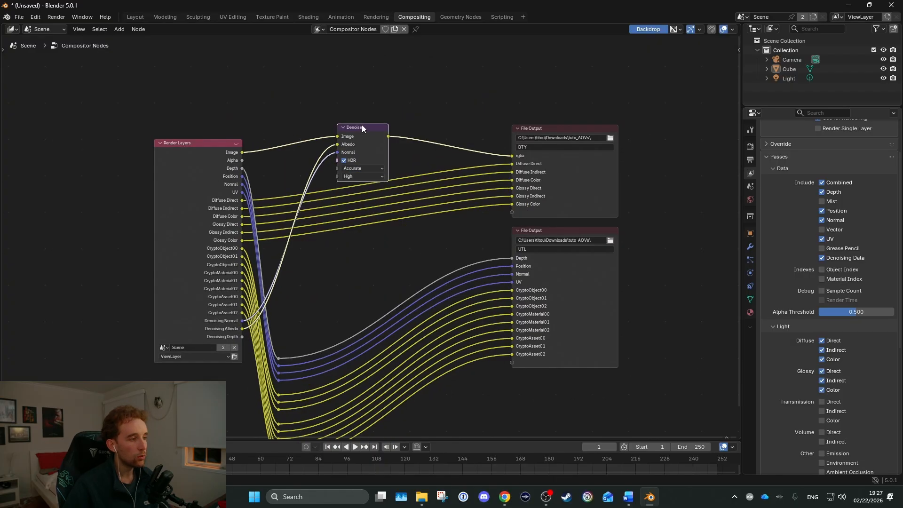
# Hide the Denoise node's unused sockets and collapse the node
pyautogui.hotkey('ctrl', 'h')
pyautogui.click(342, 127)
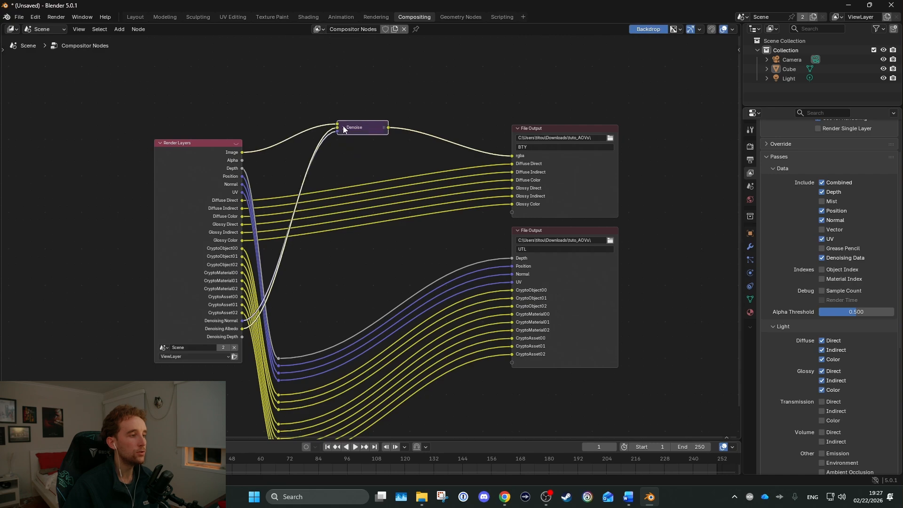
pyautogui.scroll(2, 371, 124)
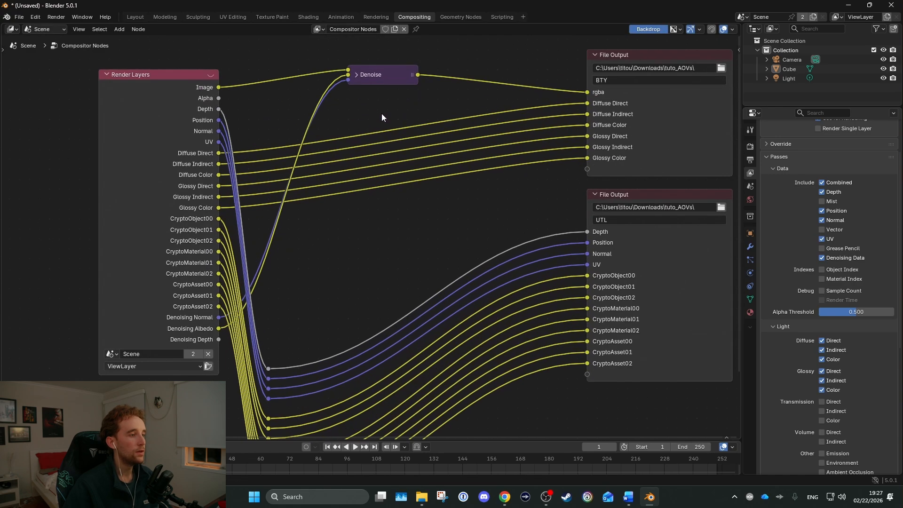
# Duplicate the collapsed Denoise node into four stacked copies that keep the Albedo and Normal links but have no Image link
pyautogui.click(383, 82)
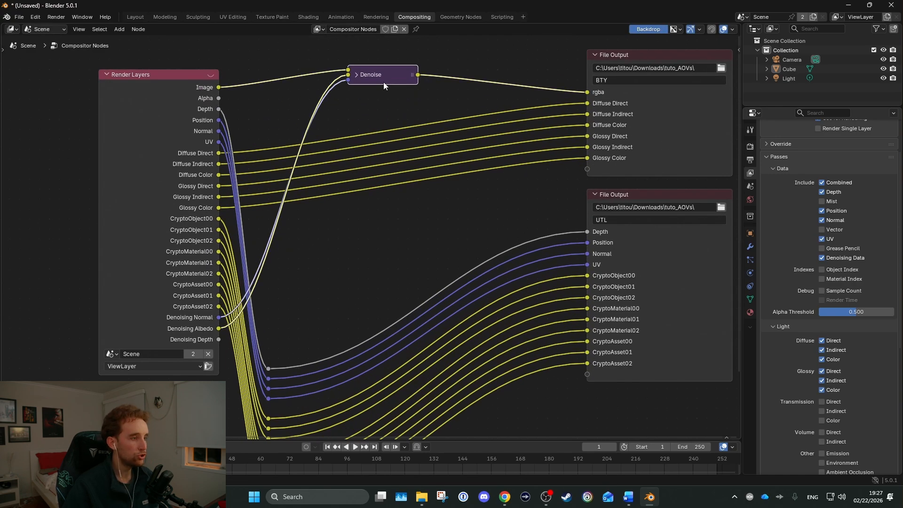
pyautogui.hotkey('shift', 'd')
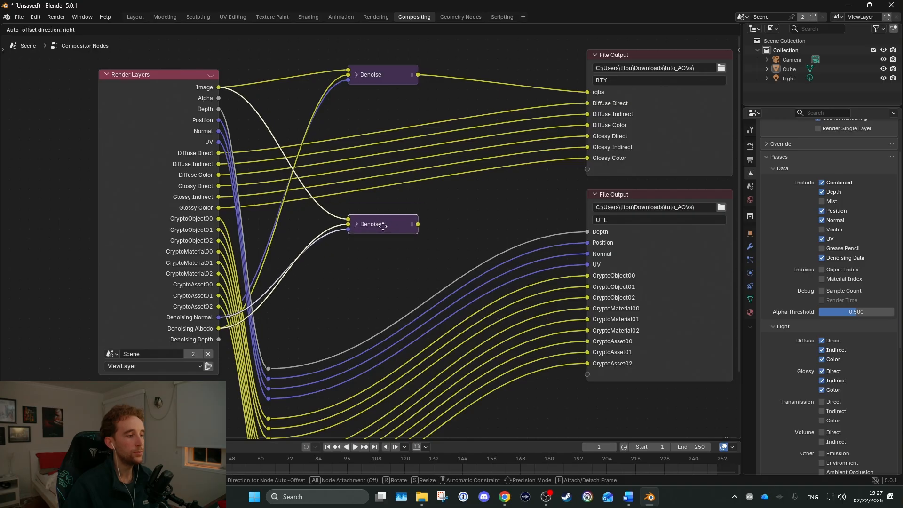
pyautogui.click(383, 226)
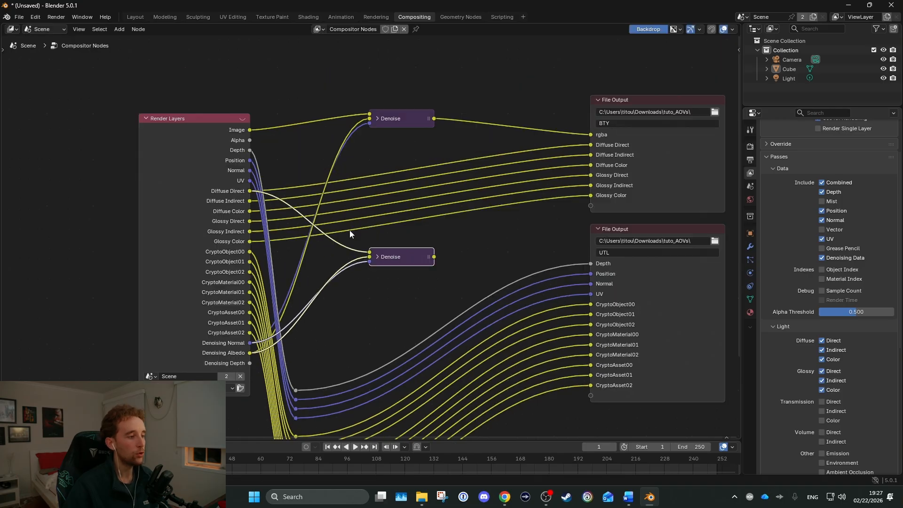
pyautogui.keyDown('ctrl'); pyautogui.moveTo(349, 230); pyautogui.dragTo(316, 257, button='right'); pyautogui.keyUp('ctrl')
pyautogui.moveTo(388, 261); pyautogui.dragTo(390, 233)
pyautogui.hotkey('shift', 'd')
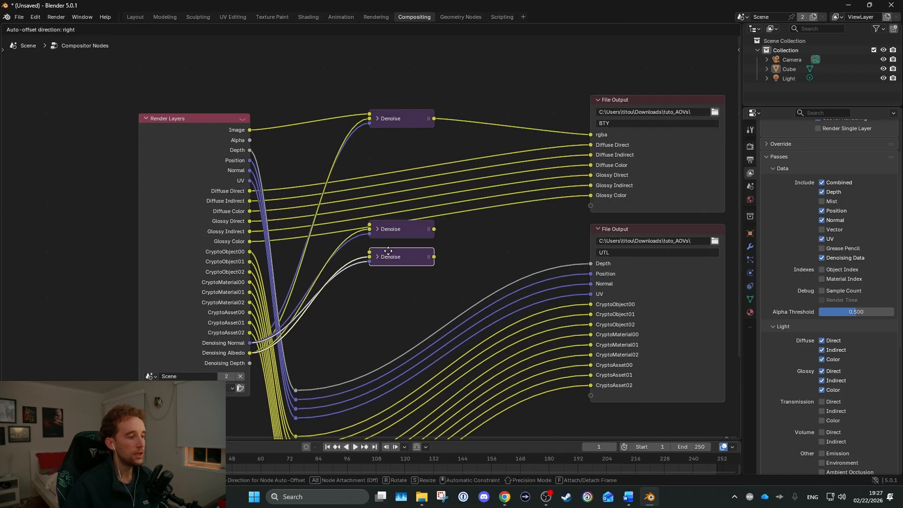
pyautogui.click(388, 254)
pyautogui.hotkey('shift', 'r')
pyautogui.hotkey('shift', 'r')
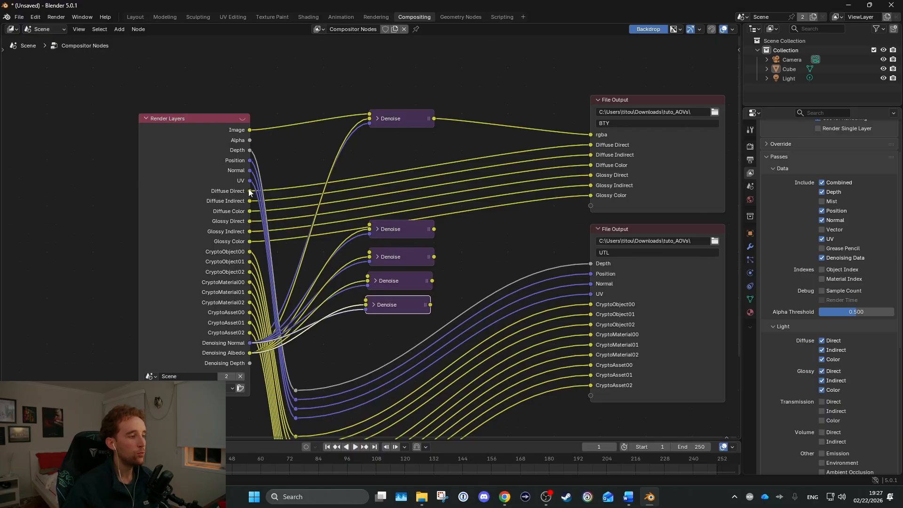
# Link Diffuse Direct, Diffuse Indirect, Glossy Direct and Glossy Indirect to the four Denoise copies in order, stacking the copies tightly
pyautogui.moveTo(250, 191); pyautogui.dragTo(369, 253)
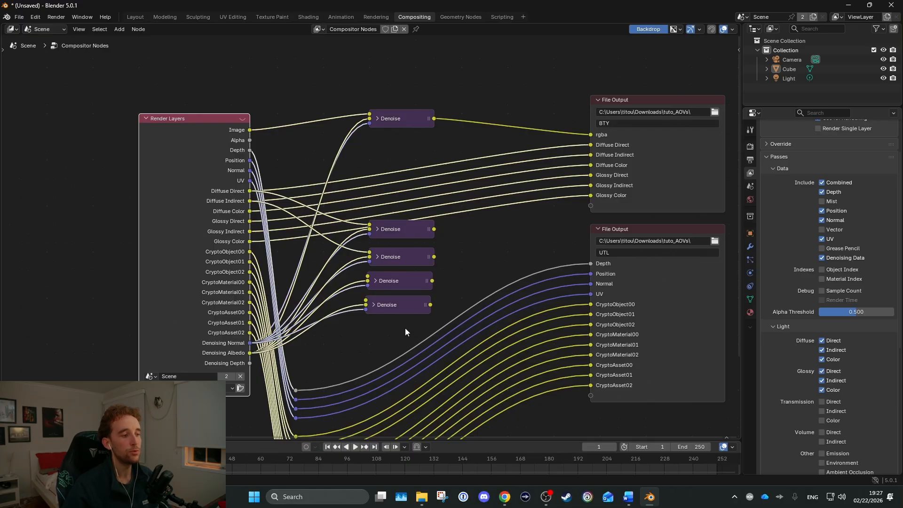
pyautogui.moveTo(405, 328); pyautogui.dragTo(385, 216)
pyautogui.press('g')
pyautogui.keyDown('ctrl'); pyautogui.click(386, 216); pyautogui.keyUp('ctrl')
pyautogui.click(500, 240)
pyautogui.moveTo(394, 233); pyautogui.dragTo(395, 251)
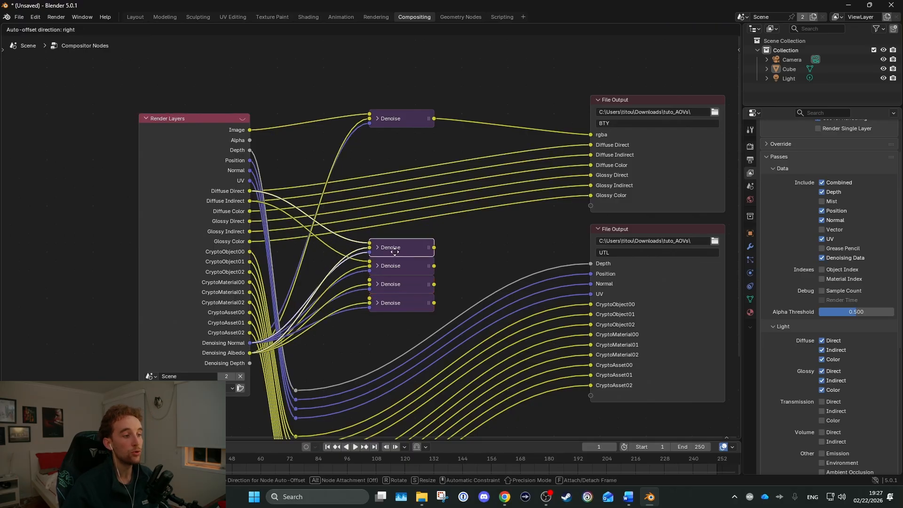
pyautogui.moveTo(249, 231); pyautogui.dragTo(370, 299)
# Move the four stacked Denoise nodes up between the Render Layers and BTY nodes, and align the Image Denoise node with them
pyautogui.moveTo(391, 331); pyautogui.dragTo(393, 220)
pyautogui.press('g')
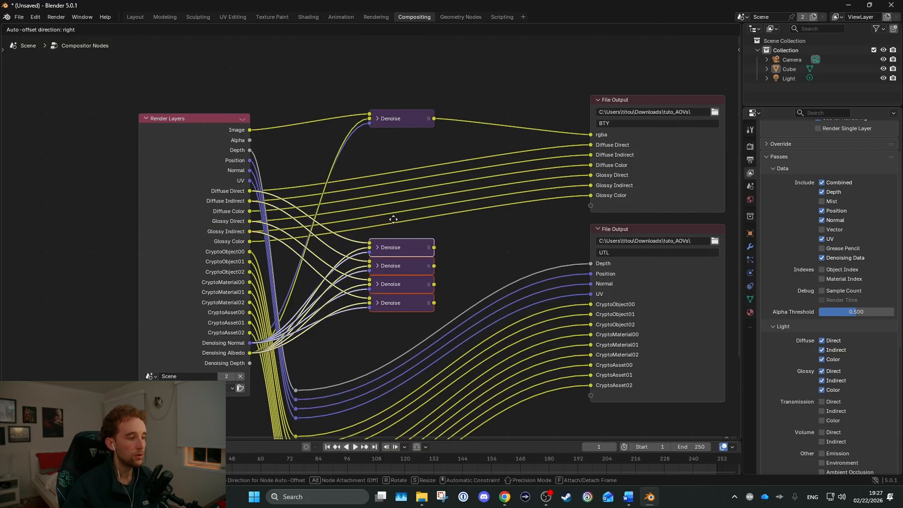
pyautogui.click(412, 146)
pyautogui.scroll(-10, 808, 355)
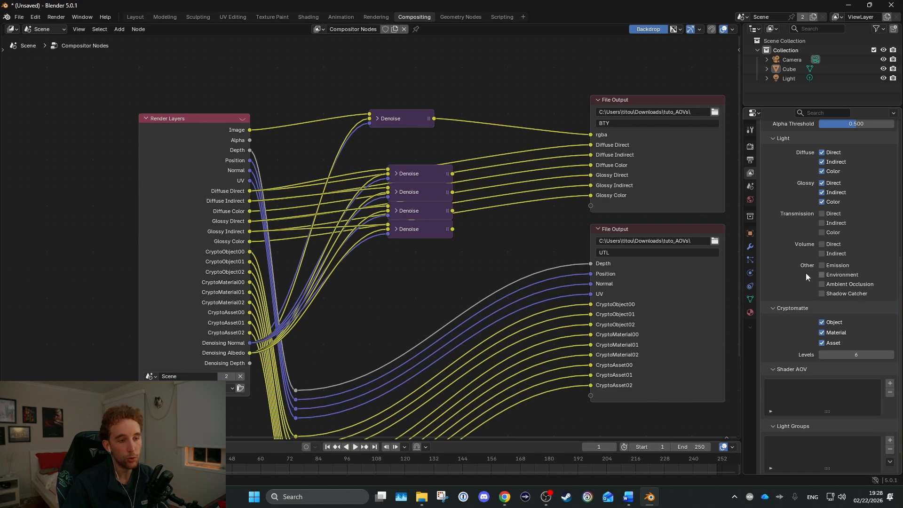
pyautogui.moveTo(390, 118); pyautogui.dragTo(410, 119)
pyautogui.click(429, 82)
pyautogui.scroll(-3, 809, 252)
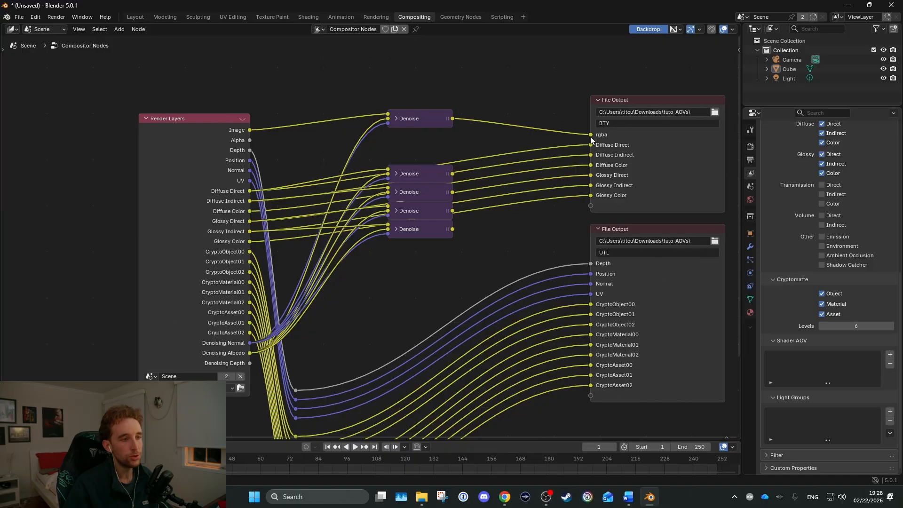
# Link the four Denoise outputs to the BTY node's Diffuse Direct, Diffuse Indirect, Glossy Direct and Glossy Indirect inputs
pyautogui.scroll(4, 471, 191)
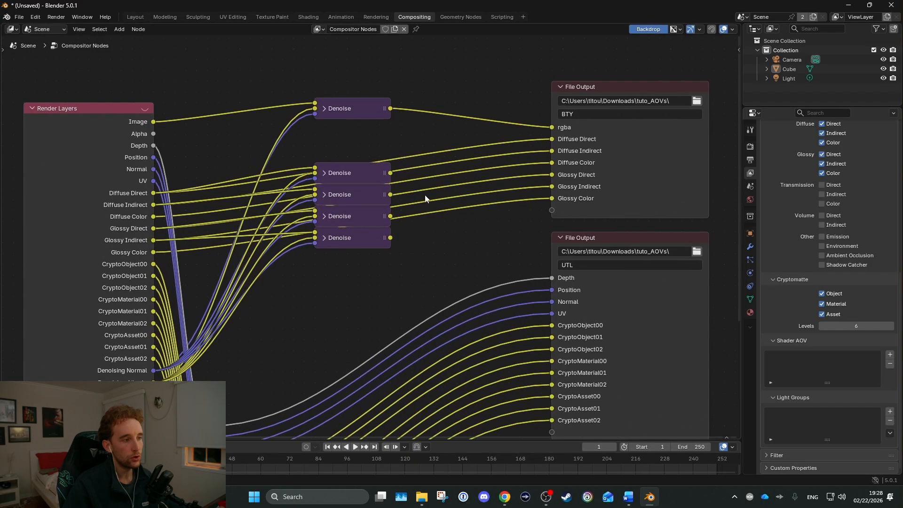
pyautogui.moveTo(289, 232); pyautogui.dragTo(510, 186)
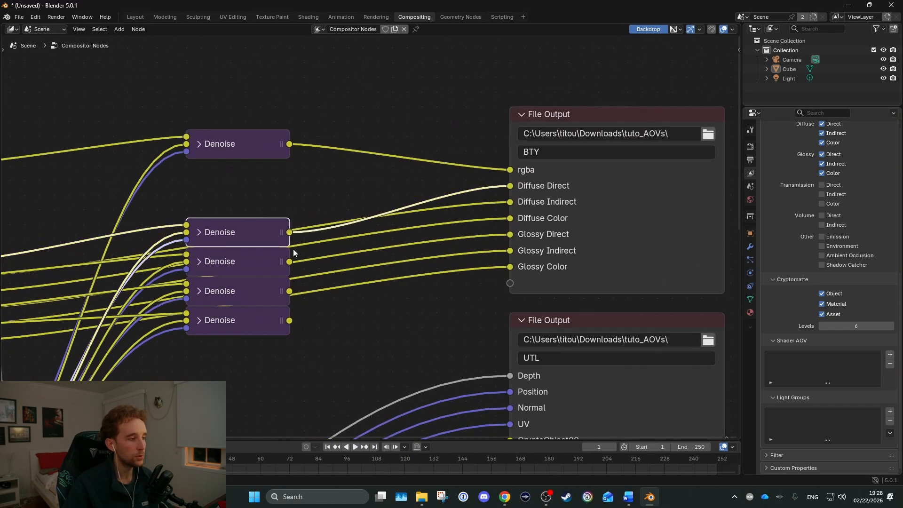
pyautogui.moveTo(290, 262); pyautogui.dragTo(510, 202)
pyautogui.click(288, 293)
pyautogui.moveTo(288, 292); pyautogui.dragTo(510, 235)
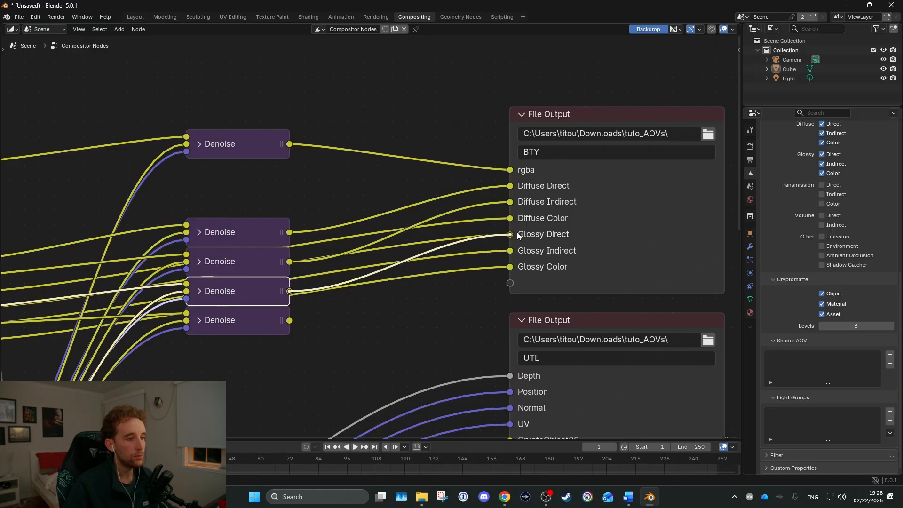
pyautogui.moveTo(289, 320); pyautogui.dragTo(509, 250)
pyautogui.scroll(-2, 420, 248)
pyautogui.scroll(-1, 420, 248)
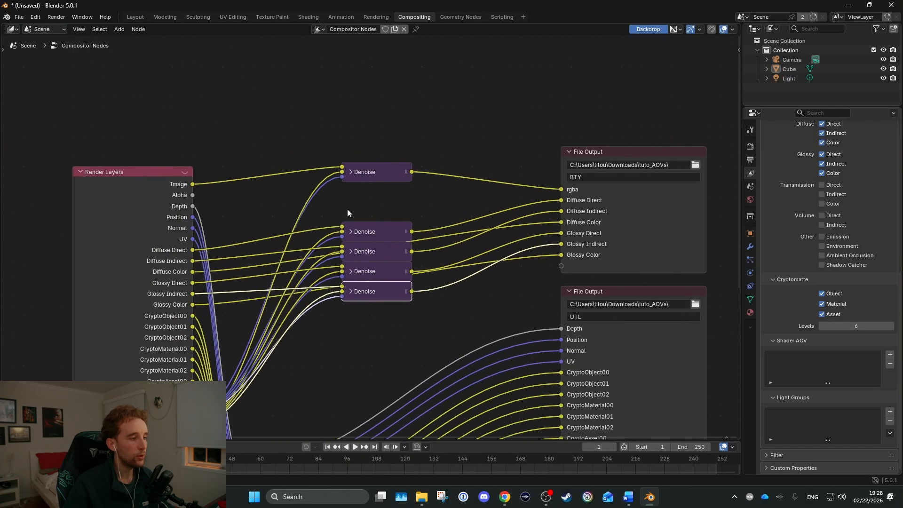
# Move the two diffuse Denoise nodes up, just beneath the Image Denoise node
pyautogui.moveTo(347, 208); pyautogui.dragTo(396, 254)
pyautogui.press('g')
pyautogui.click(395, 186)
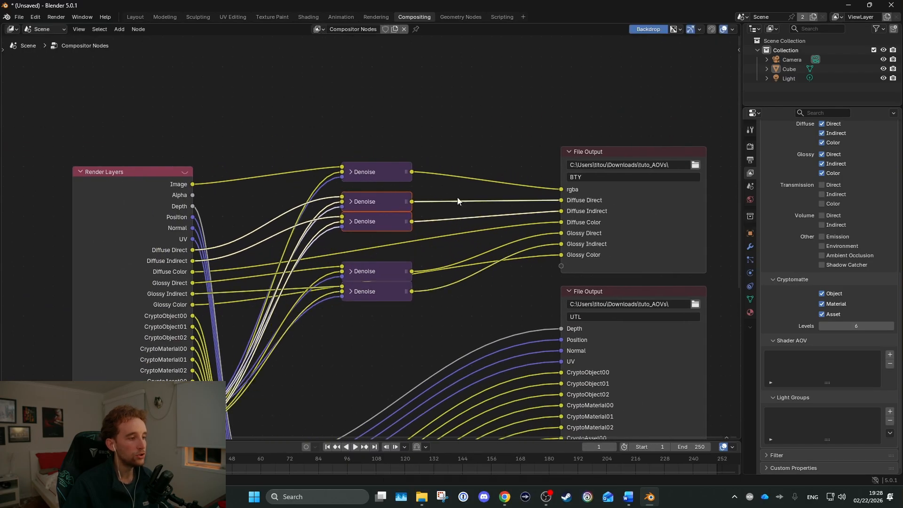
# Insert two reroutes in the Diffuse Color link and align them beneath the input and output ends of the two diffuse Denoise nodes
pyautogui.click(474, 224)
pyautogui.keyDown('shift'); pyautogui.moveTo(424, 233); pyautogui.dragTo(423, 251, button='right'); pyautogui.keyUp('shift')
pyautogui.press('g')
pyautogui.click(411, 255)
pyautogui.keyDown('shift'); pyautogui.moveTo(346, 239); pyautogui.dragTo(356, 257, button='right'); pyautogui.keyUp('shift')
pyautogui.press('g')
pyautogui.click(348, 248)
# Move the two glossy Denoise nodes up, just beneath the Diffuse Color reroutes
pyautogui.moveTo(361, 257); pyautogui.dragTo(382, 296)
pyautogui.press('g')
pyautogui.click(382, 278)
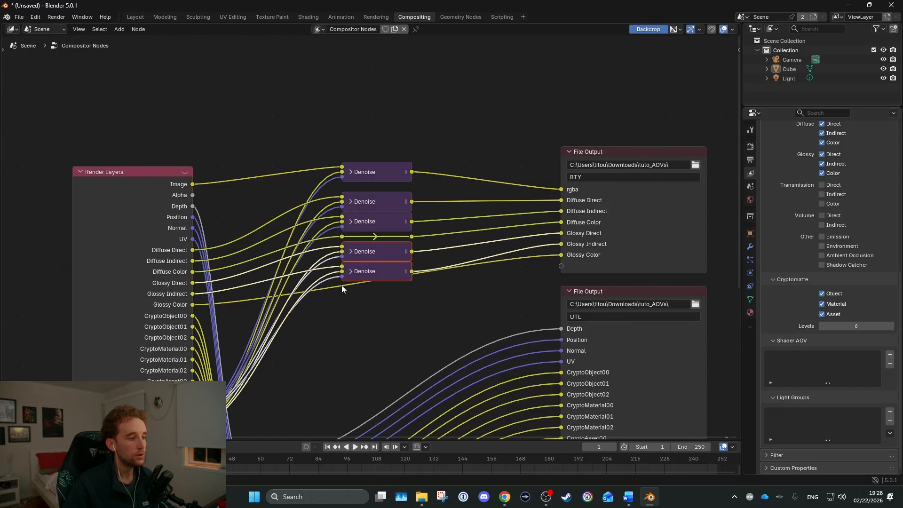
# Insert two reroutes in the Glossy Color link and align them beneath the input and output ends of the glossy Denoise nodes
pyautogui.keyDown('shift'); pyautogui.moveTo(343, 285); pyautogui.dragTo(346, 298, button='right'); pyautogui.keyUp('shift')
pyautogui.press('g')
pyautogui.click(345, 295)
pyautogui.keyDown('shift'); pyautogui.moveTo(391, 278); pyautogui.dragTo(394, 296, button='right'); pyautogui.keyUp('shift')
pyautogui.press('g')
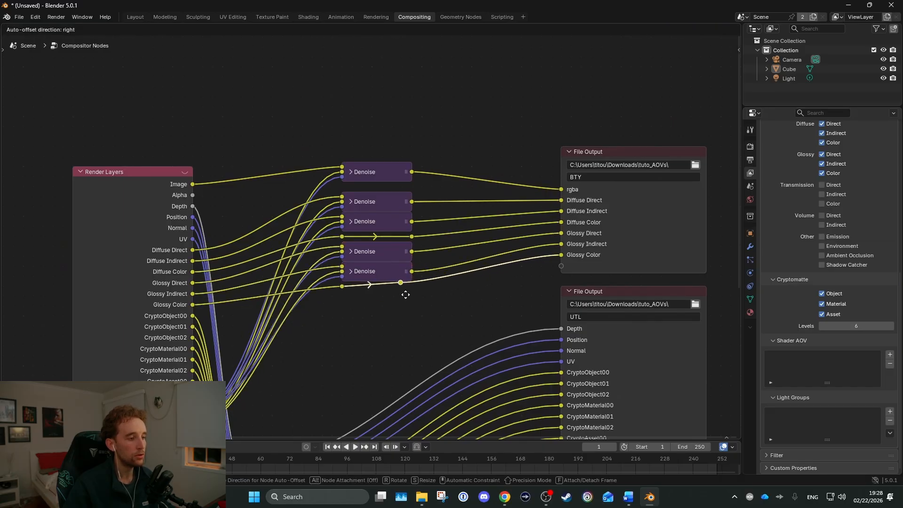
pyautogui.click(411, 300)
pyautogui.click(466, 296)
# Insert reroutes in the Denoising Normal and Denoising Albedo links and move them up between the Render Layers node and the Denoise nodes
pyautogui.scroll(-2, 468, 295)
pyautogui.moveTo(463, 290); pyautogui.dragTo(411, 245, button='middle')
pyautogui.moveTo(271, 94); pyautogui.dragTo(439, 270)
pyautogui.click(260, 164)
pyautogui.scroll(1, 251, 288)
pyautogui.moveTo(252, 288); pyautogui.dragTo(335, 265, button='middle')
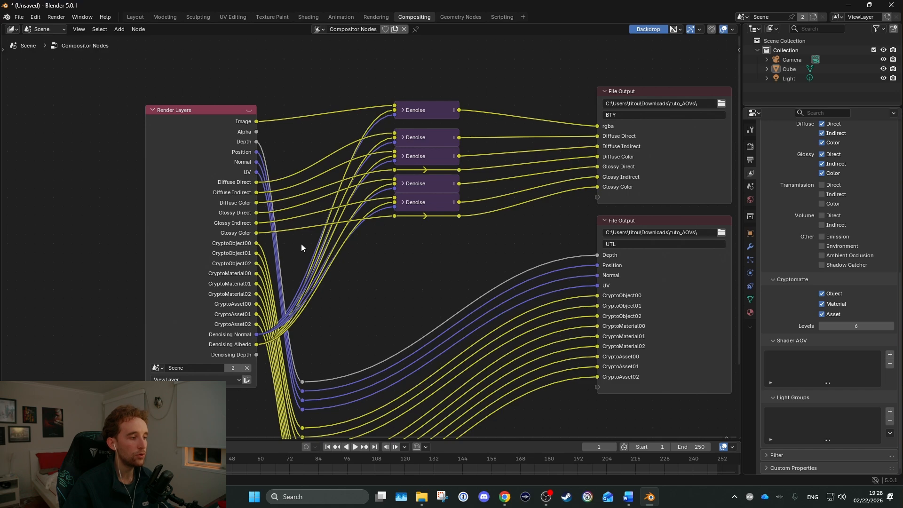
pyautogui.keyDown('ctrl'); pyautogui.moveTo(301, 245); pyautogui.dragTo(317, 307, button='right'); pyautogui.keyUp('ctrl')
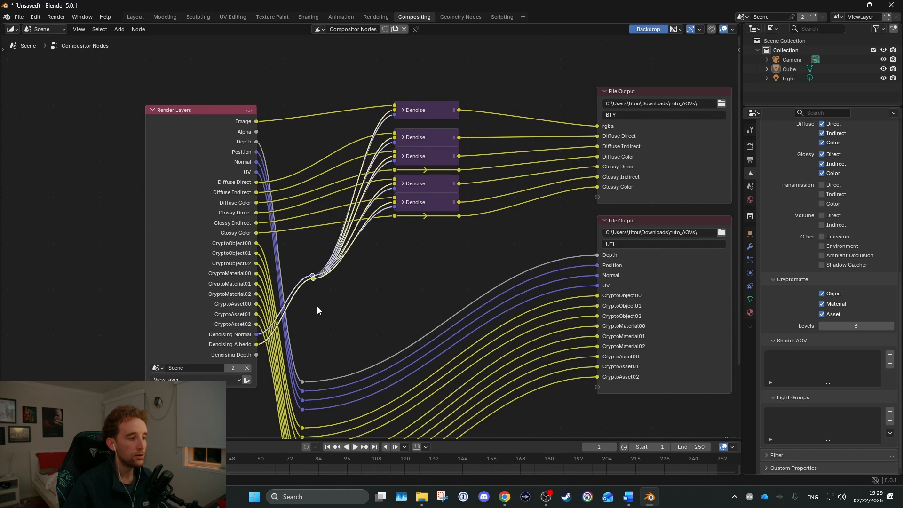
pyautogui.press('g')
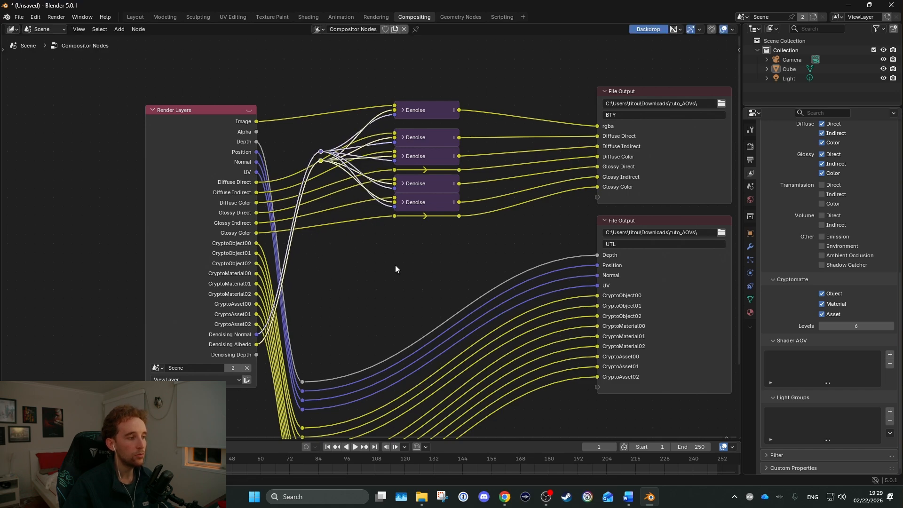
pyautogui.scroll(-2, 395, 265)
pyautogui.click(301, 308)
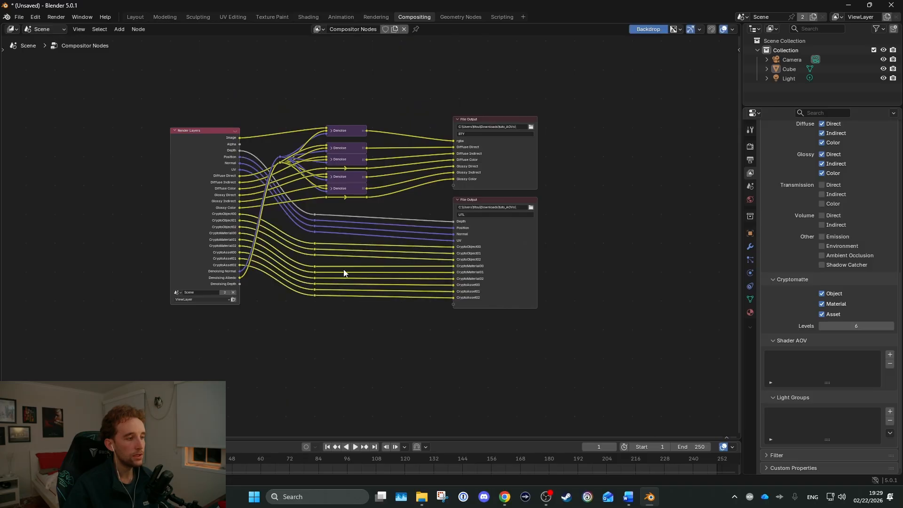
pyautogui.scroll(3, 341, 248)
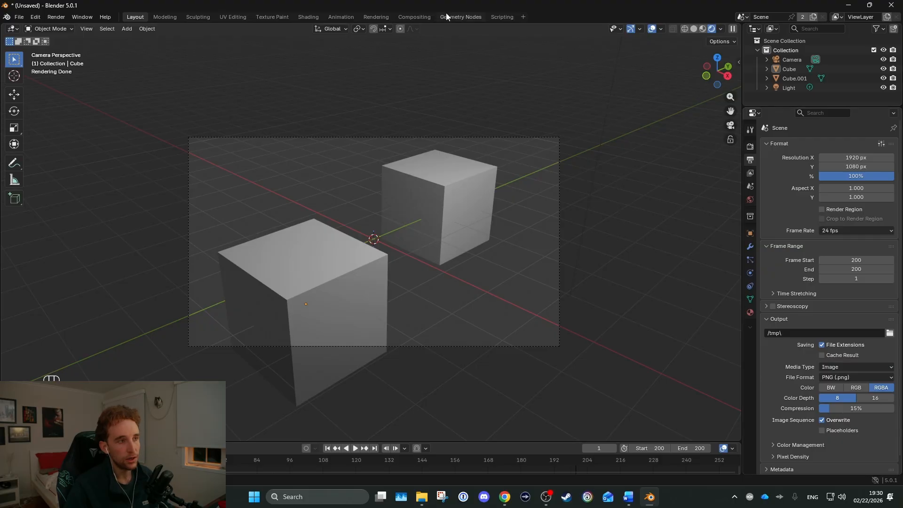
# Return to the Compositing workspace and set the scene's output to OpenEXR with Float (Half) color depth and the DWAA (lossy) codec
pyautogui.click(415, 17)
pyautogui.moveTo(585, 269); pyautogui.dragTo(648, 422)
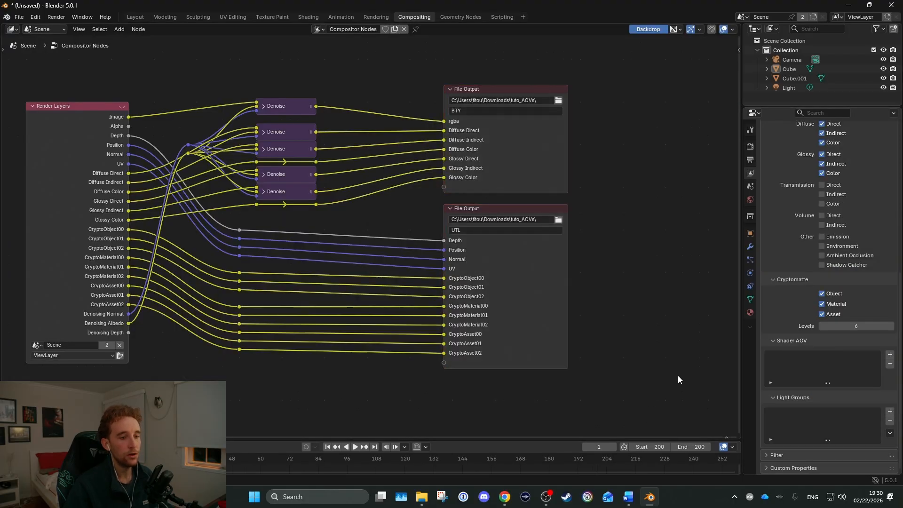
pyautogui.click(750, 147)
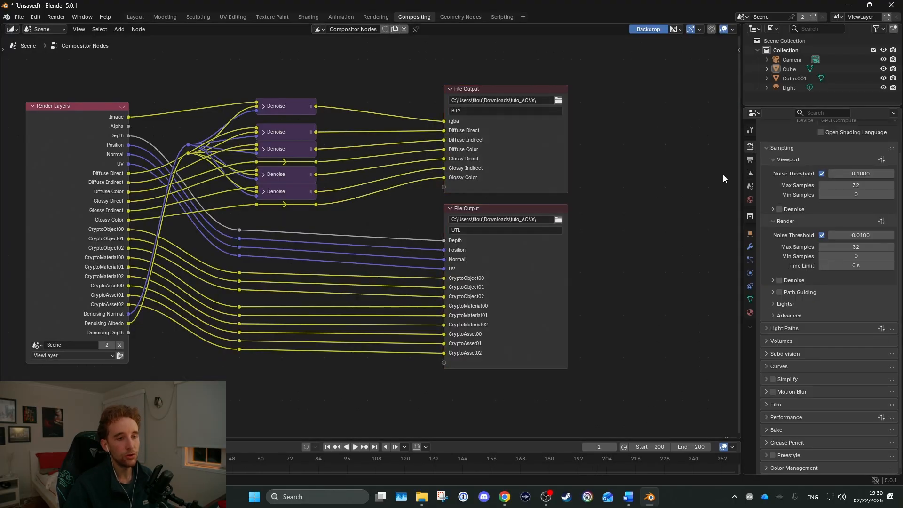
pyautogui.click(750, 159)
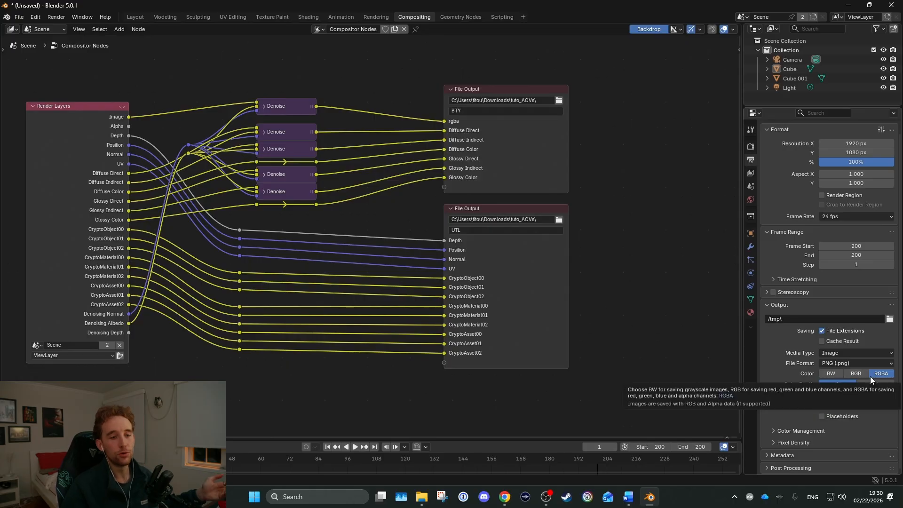
pyautogui.moveTo(381, 76); pyautogui.dragTo(512, 236)
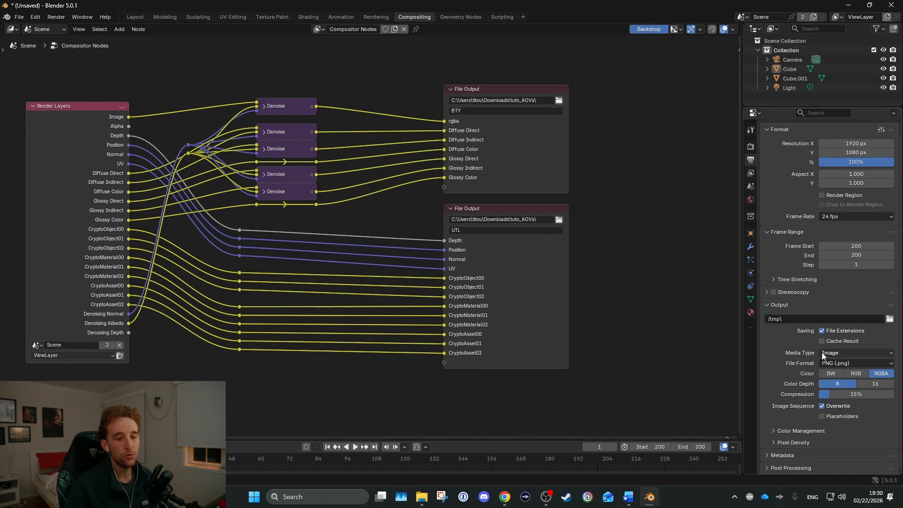
pyautogui.click(851, 364)
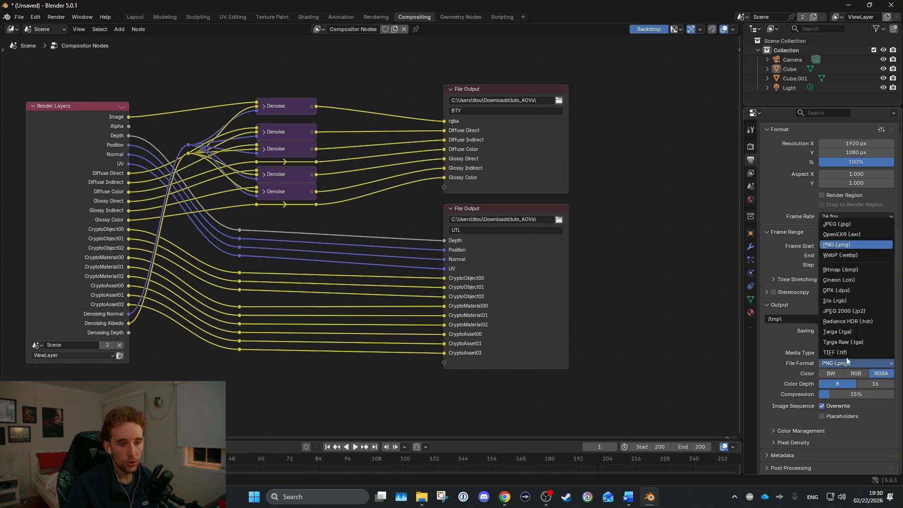
pyautogui.click(843, 234)
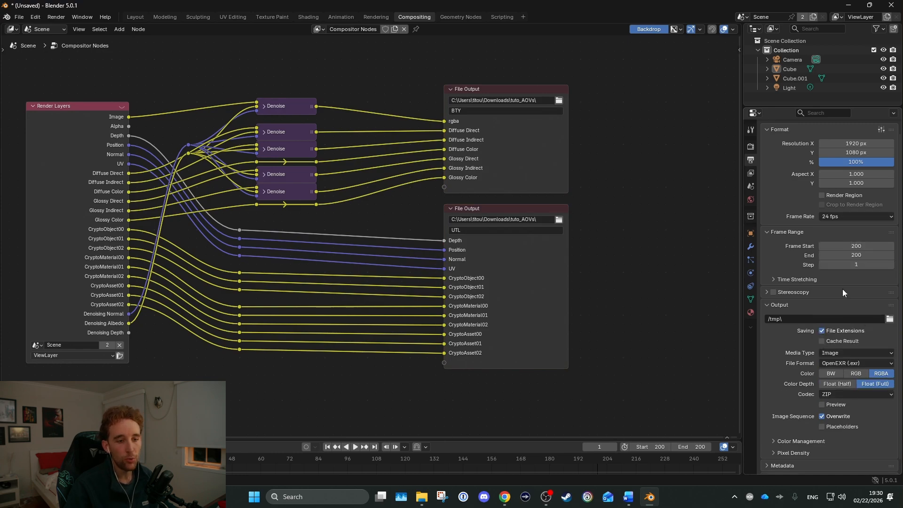
pyautogui.click(829, 385)
pyautogui.click(842, 395)
pyautogui.click(840, 323)
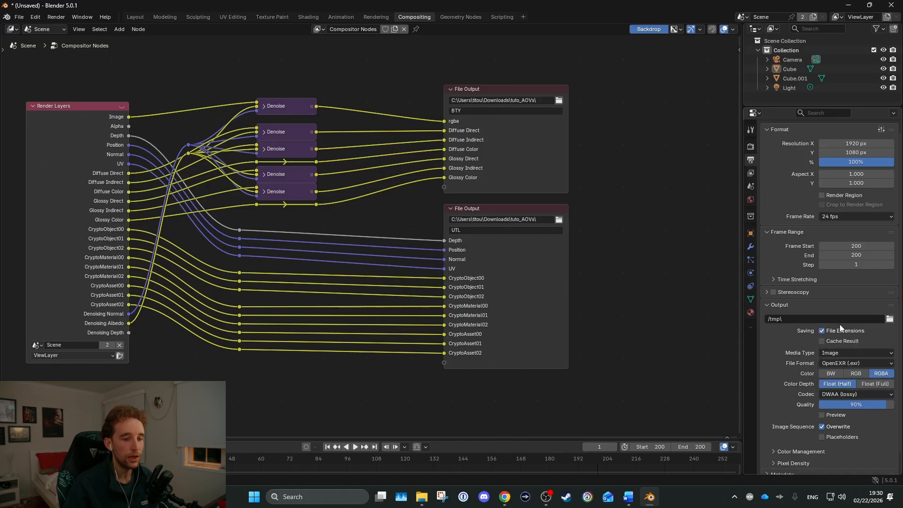
# Create a FRAMES_BIN folder in Downloads and set it as the scene's output path
pyautogui.scroll(-1, 785, 352)
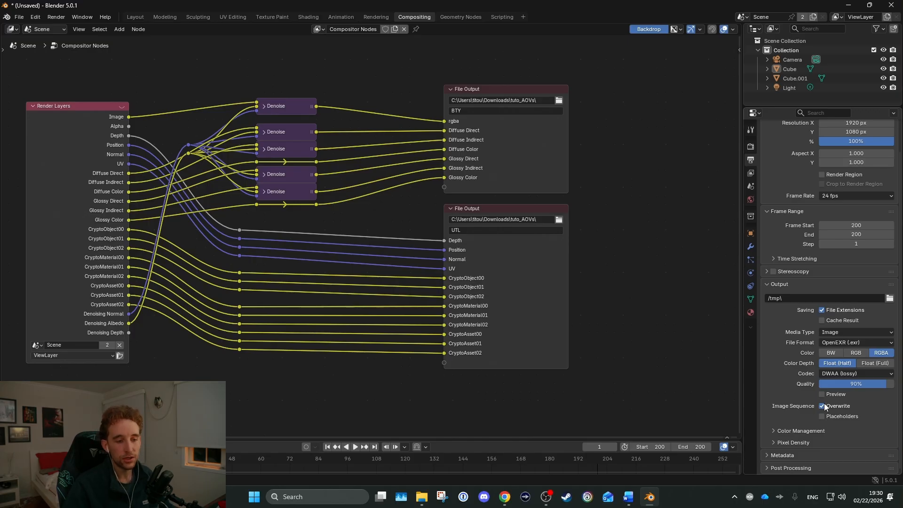
pyautogui.click(889, 298)
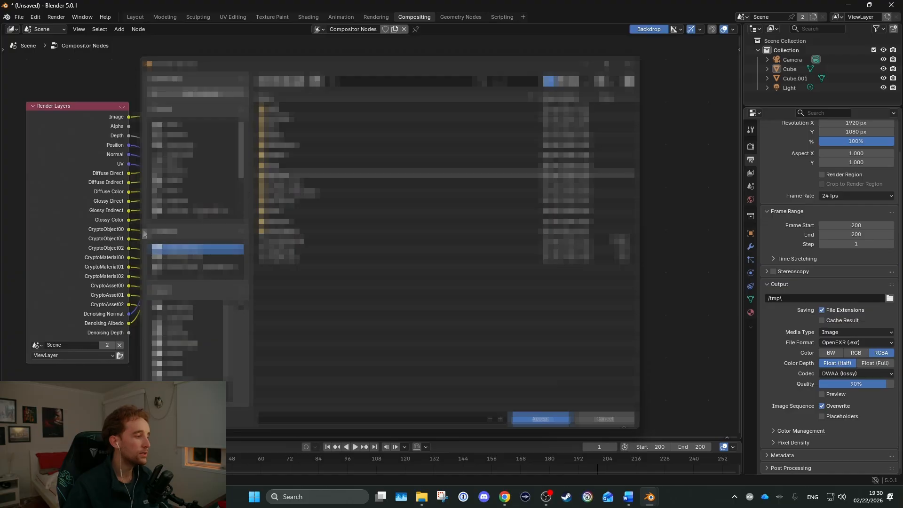
pyautogui.click(175, 154)
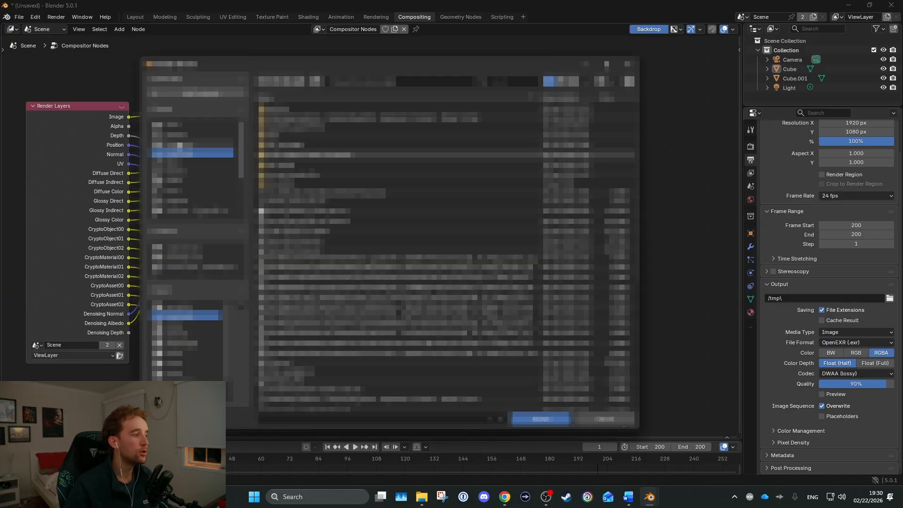
pyautogui.click(175, 156)
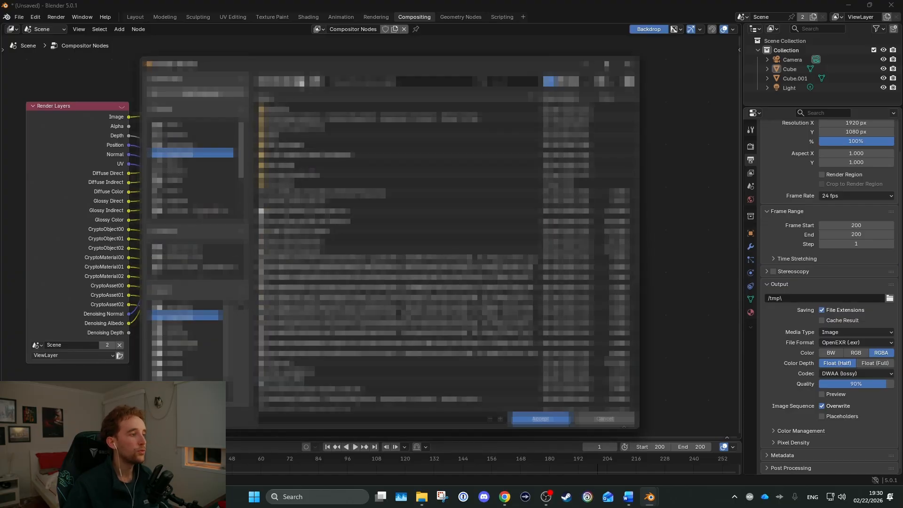
pyautogui.click(316, 82)
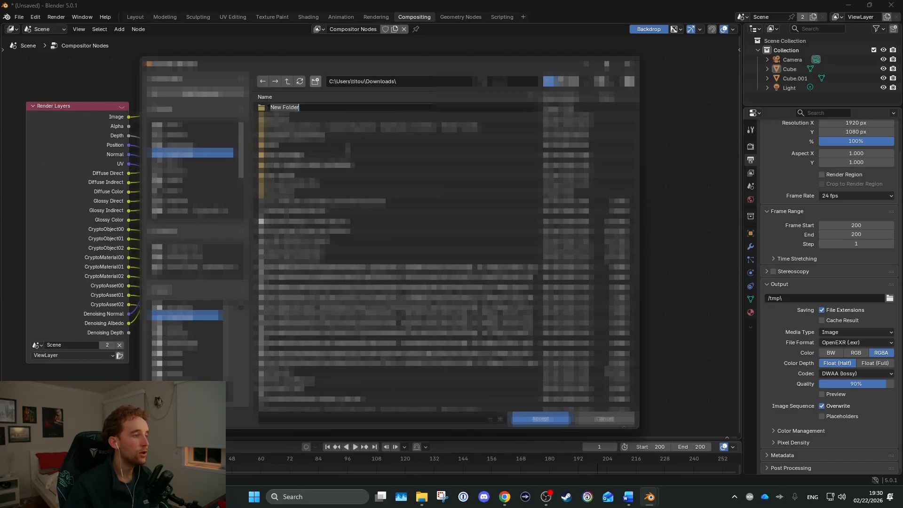
pyautogui.write('FRAMES_BIN')
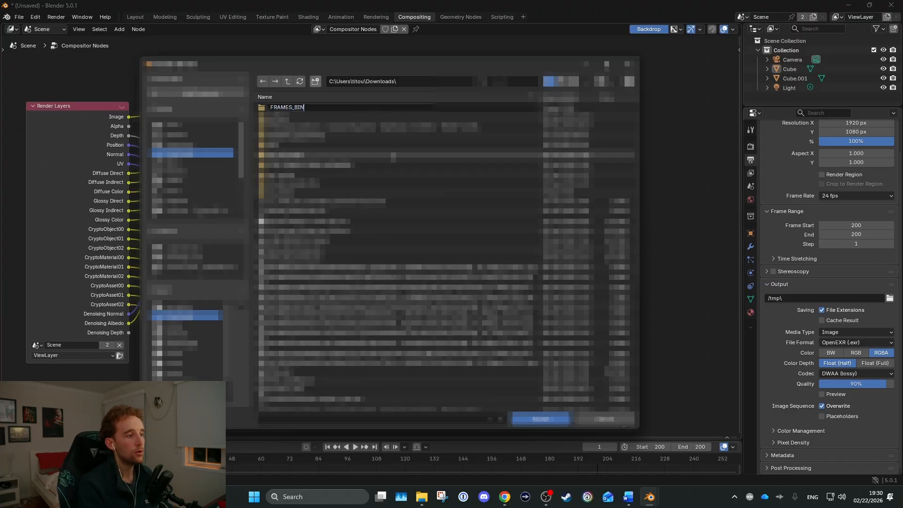
pyautogui.press('Return')
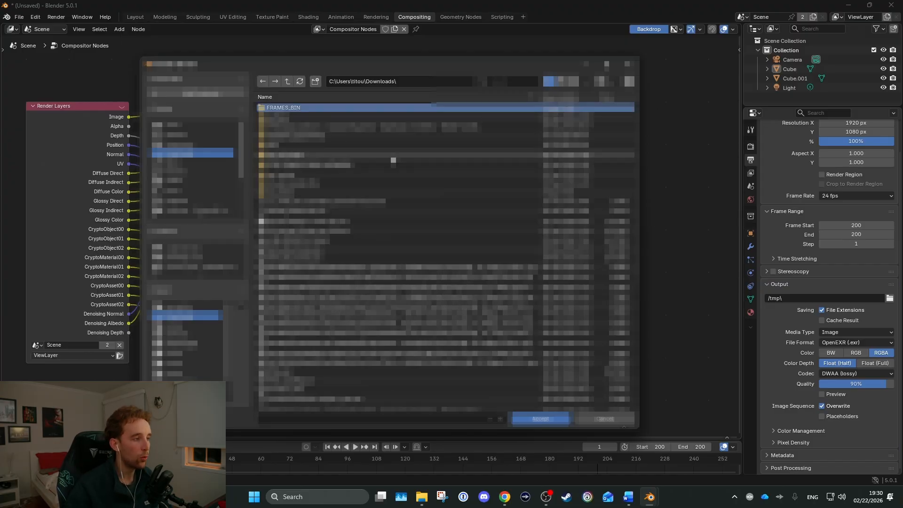
pyautogui.click(291, 108)
pyautogui.click(546, 417)
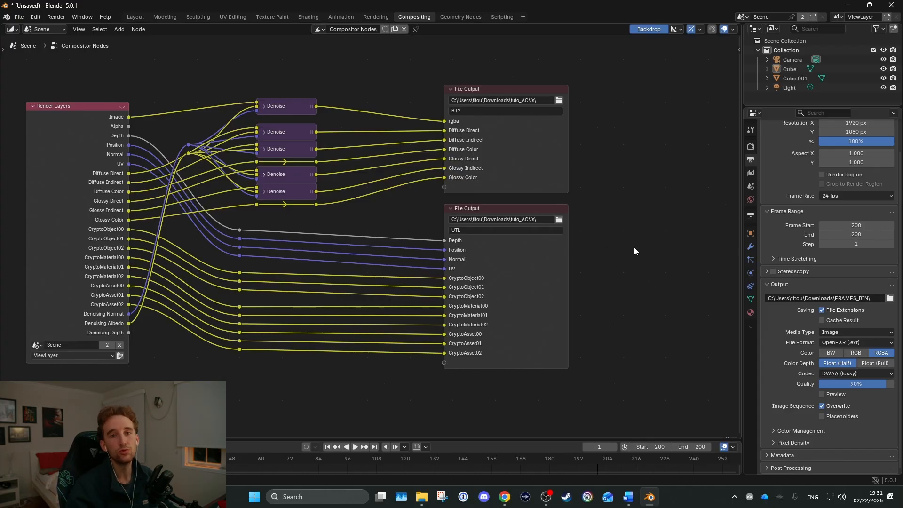
# Frame the whole node tree and render the animation
pyautogui.press('Home')
pyautogui.click(64, 18)
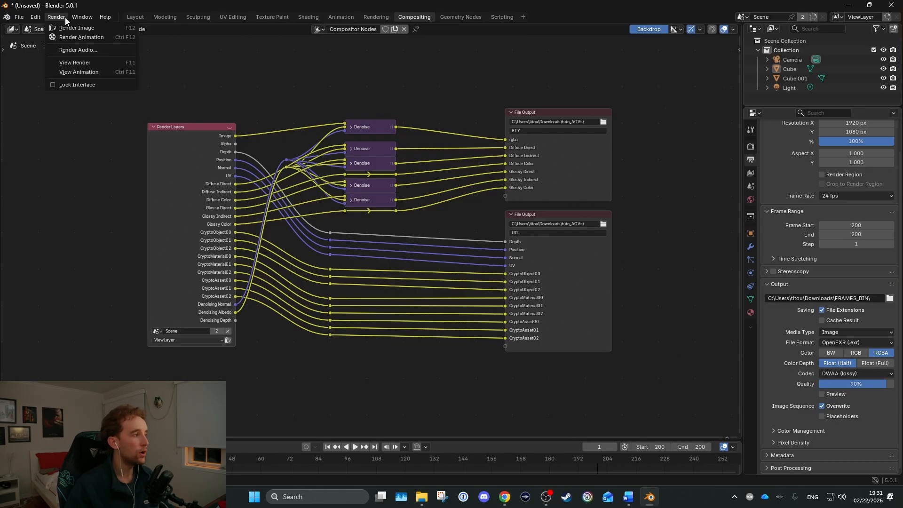
pyautogui.click(78, 37)
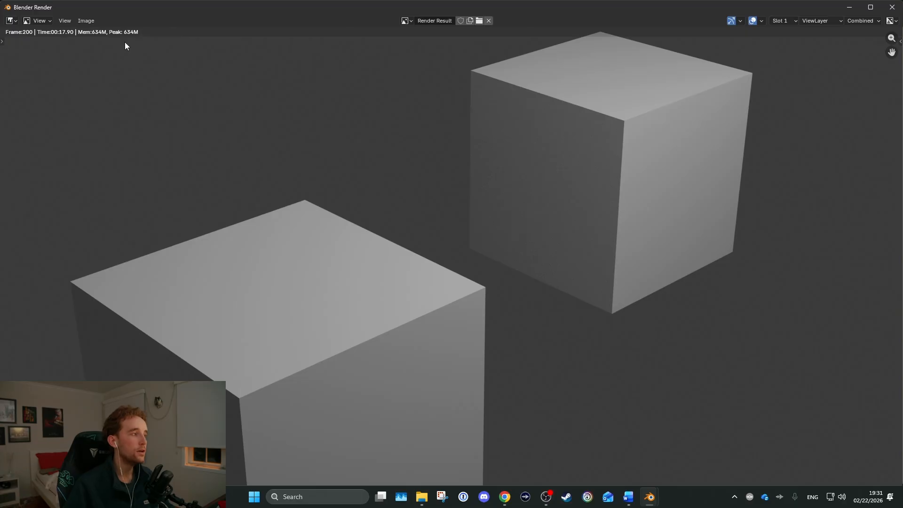
# Display the Depth pass of the render result and inspect the two cubes in it
pyautogui.scroll(-1, 798, 97)
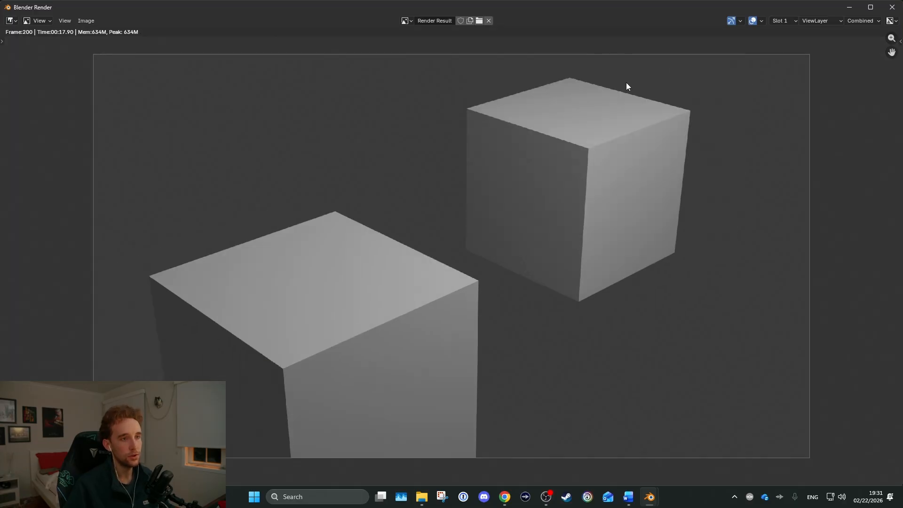
pyautogui.click(836, 21)
pyautogui.click(874, 21)
pyautogui.click(828, 42)
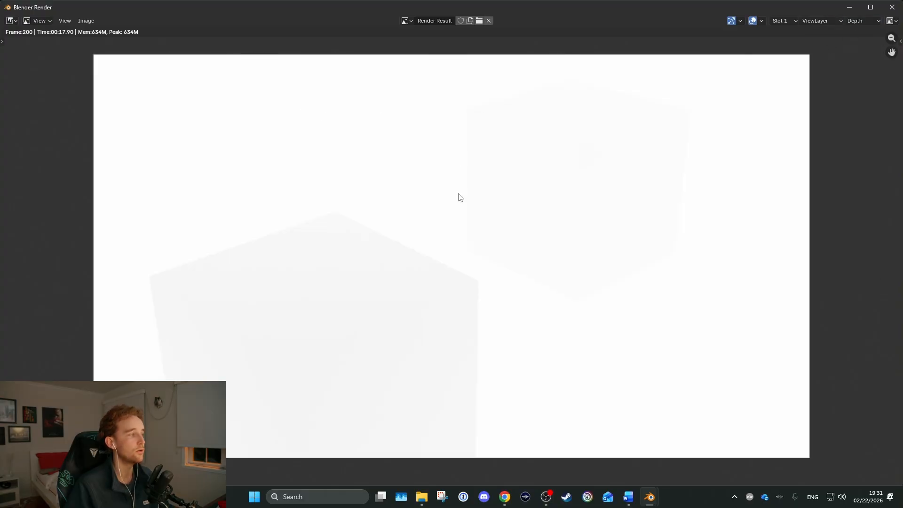
pyautogui.scroll(3, 304, 266)
pyautogui.moveTo(305, 284); pyautogui.dragTo(498, 148, button='middle')
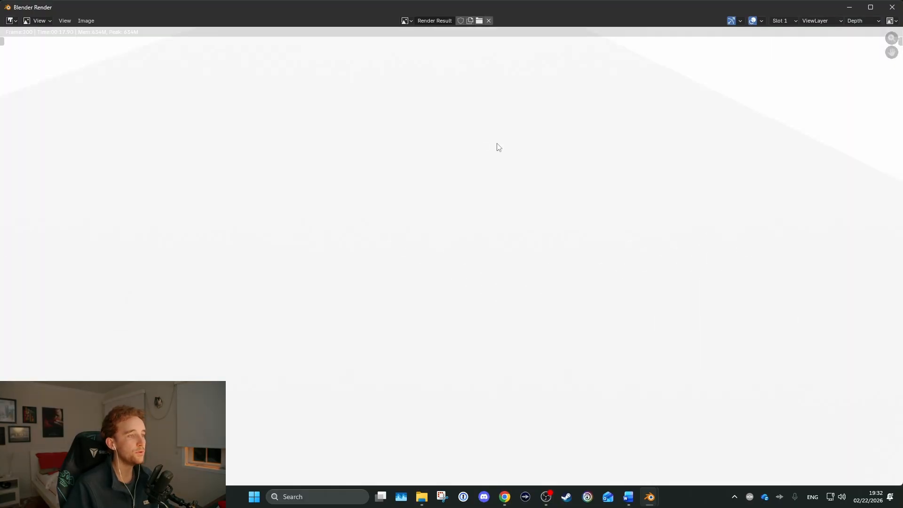
pyautogui.scroll(-9, 308, 264)
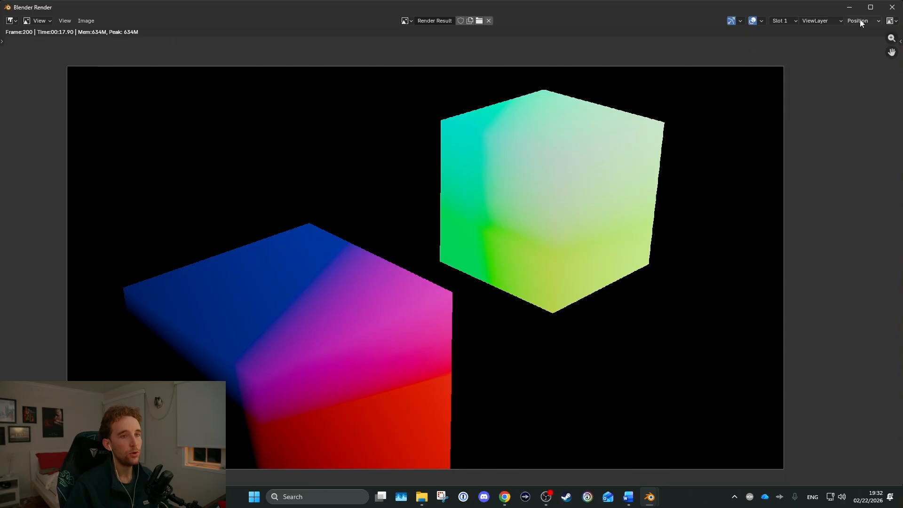
# Display the render result's Position, Normal, UV and Diffuse Direct passes in turn to check them
pyautogui.click(860, 19)
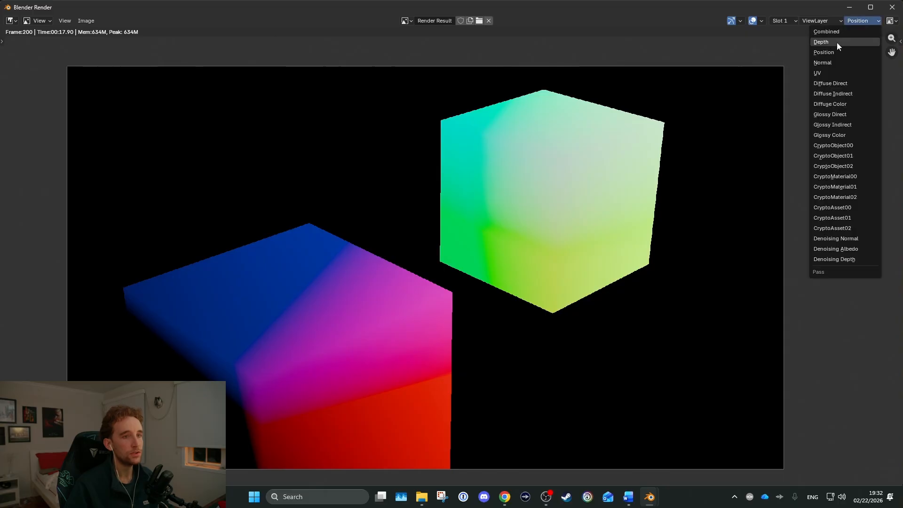
pyautogui.click(829, 63)
pyautogui.click(860, 21)
pyautogui.click(831, 74)
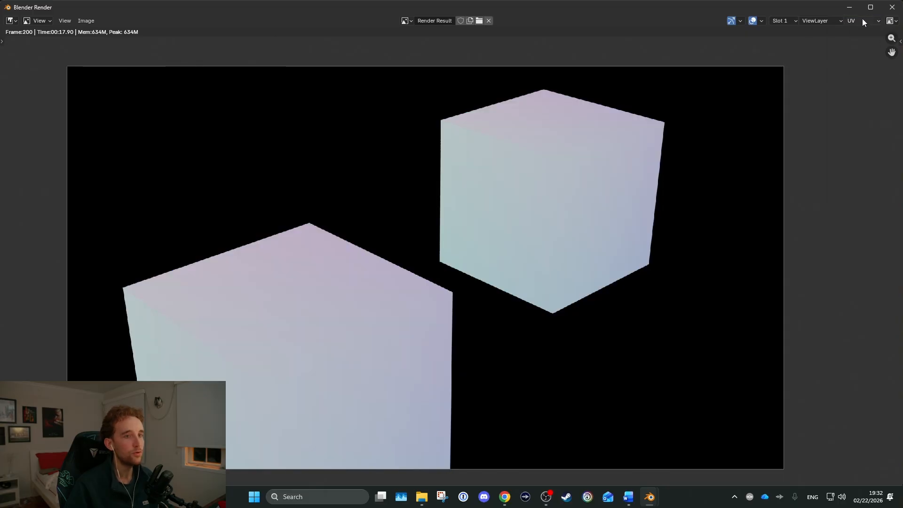
pyautogui.click(862, 20)
pyautogui.click(840, 83)
pyautogui.click(858, 20)
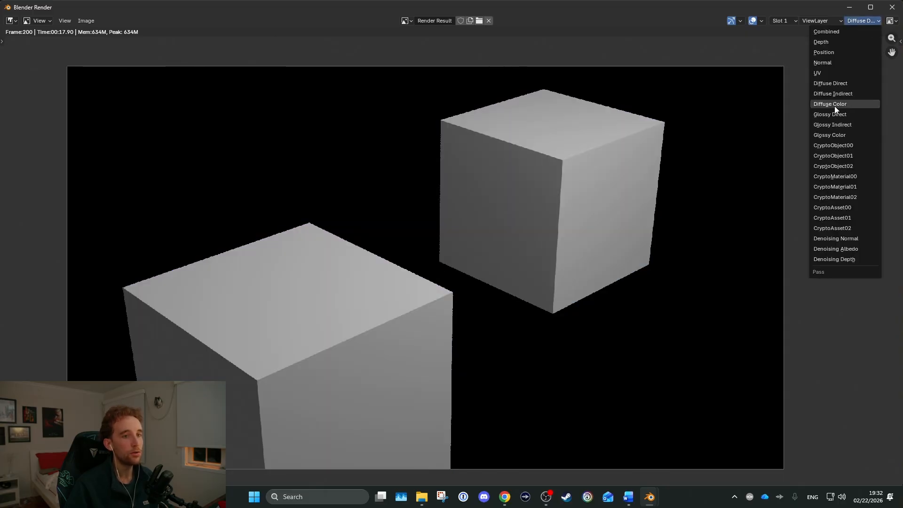